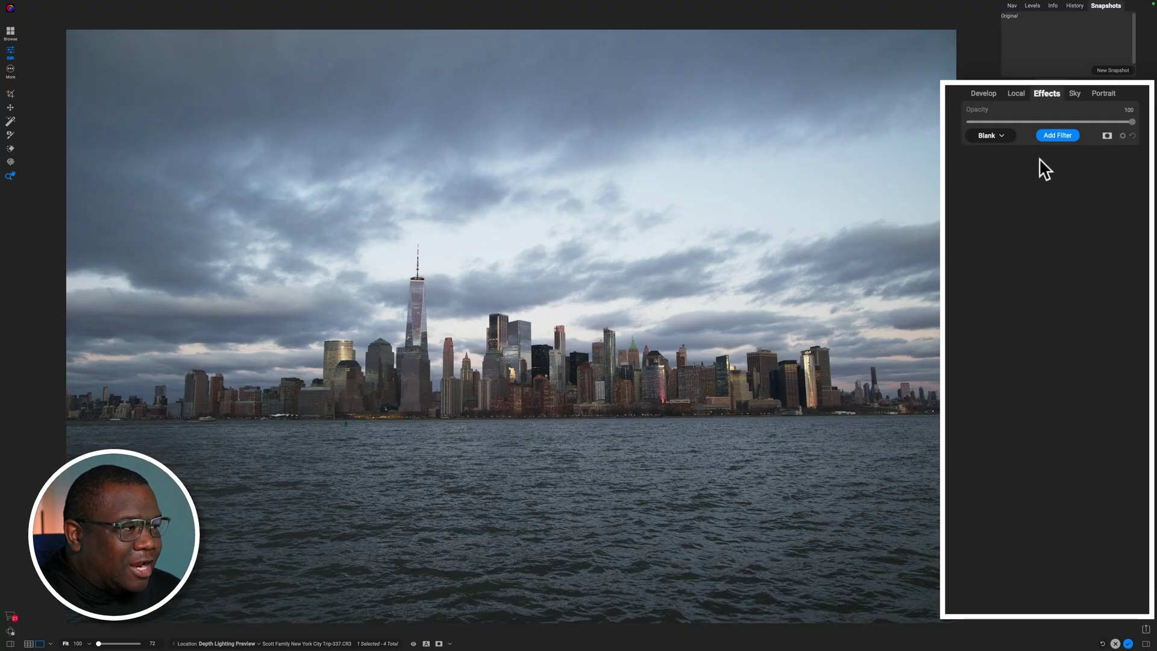
Apply the Lightroom starting stack: Curves, Color Mixer, Color Grading, LUTs, Lens Blur, Vignette, Film Grain
{"action": "left_click", "coordinate": [1063, 132]}
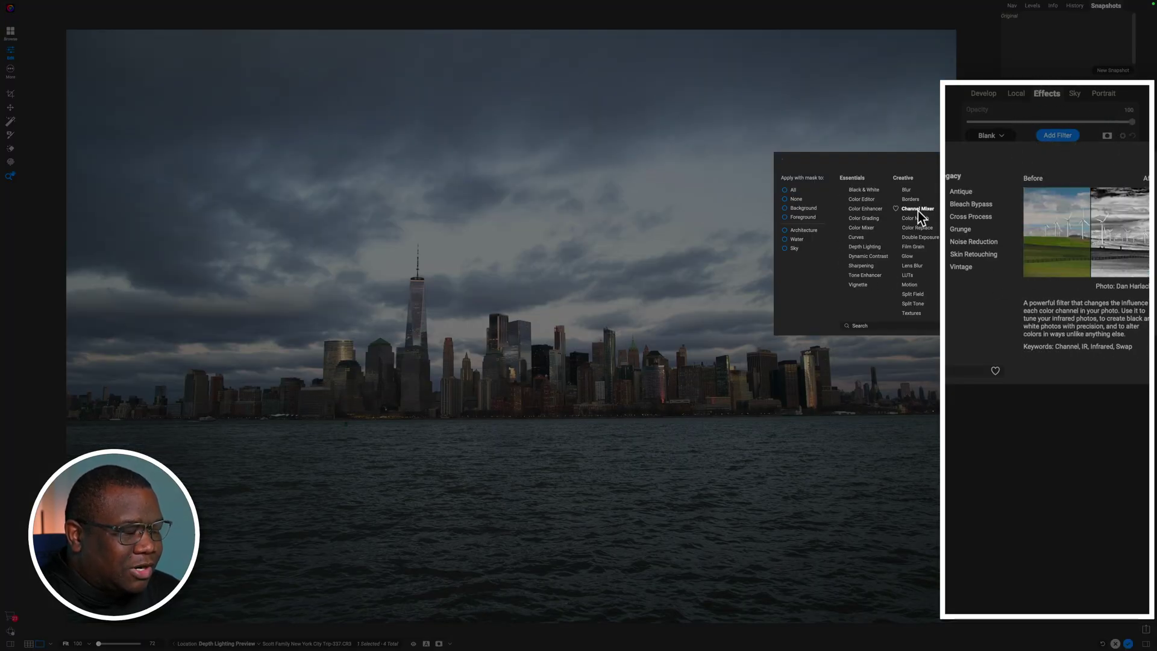
{"action": "left_click", "coordinate": [1004, 444]}
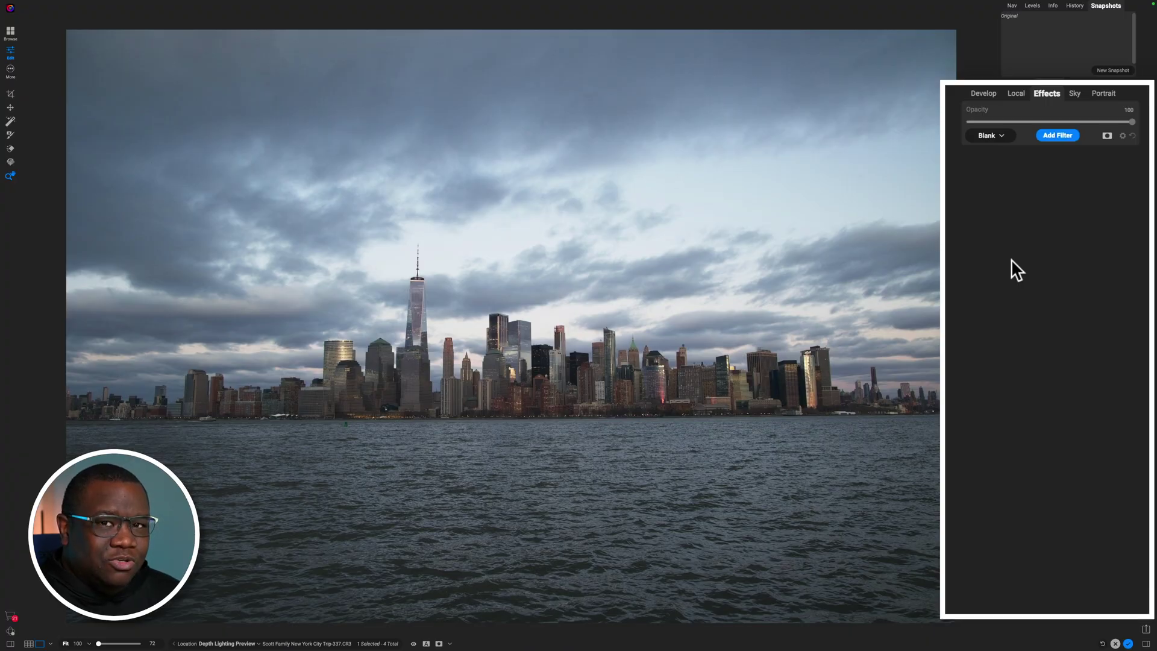
{"action": "left_click", "coordinate": [993, 135]}
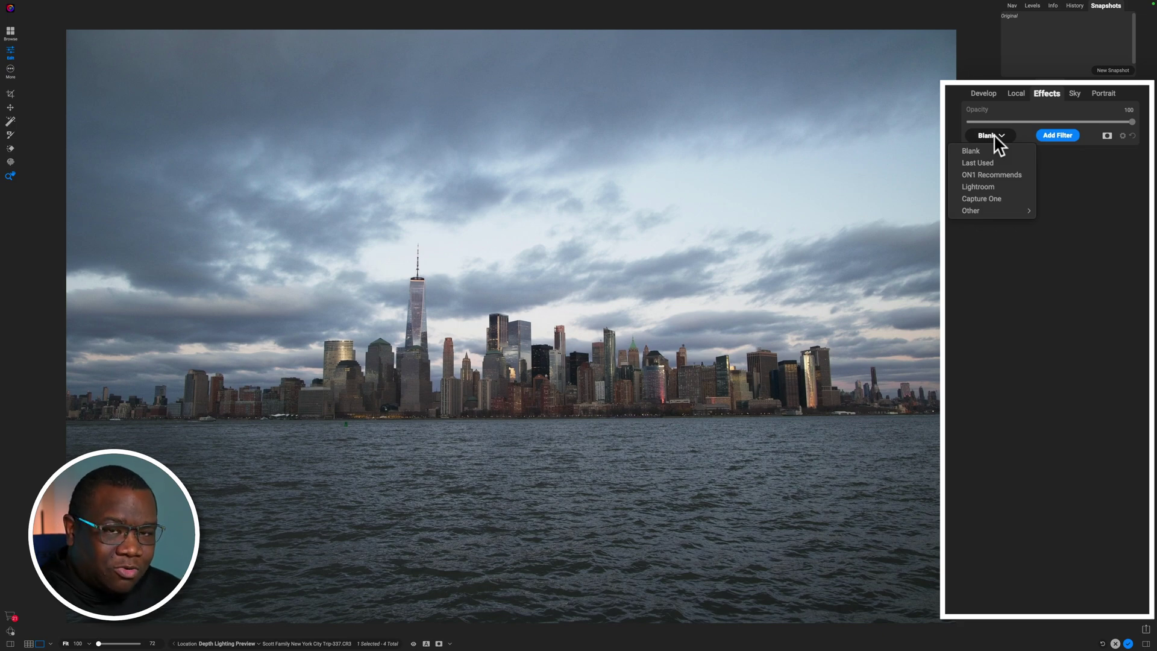
{"action": "left_click", "coordinate": [989, 185]}
{"action": "left_click", "coordinate": [1046, 155]}
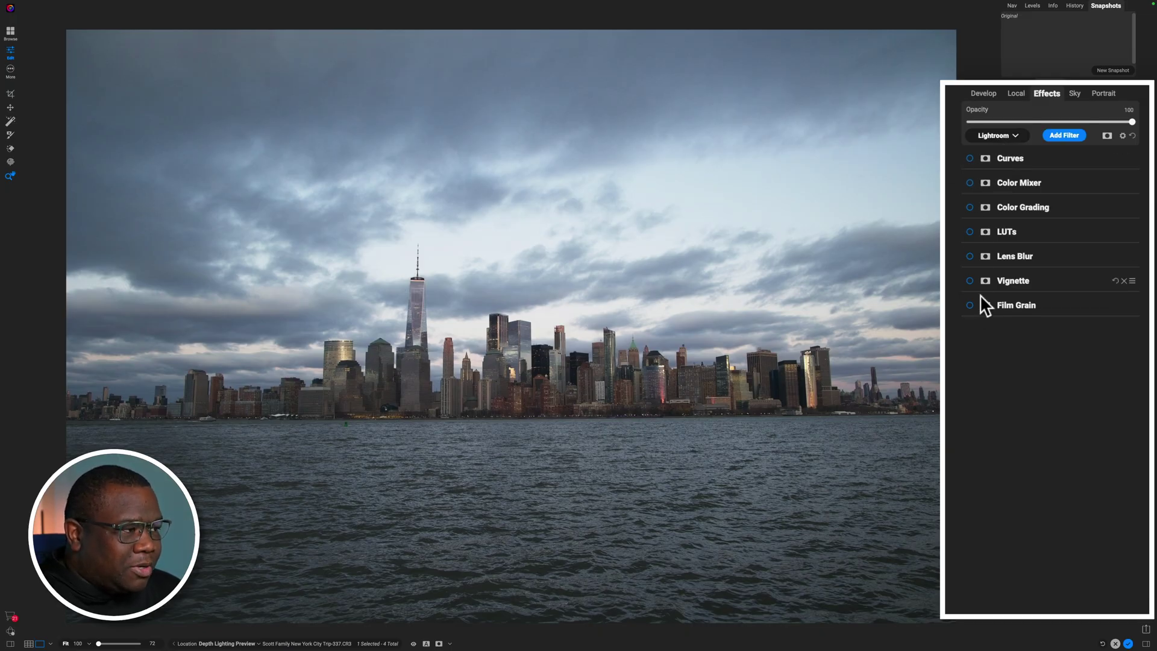
Preview Lens Blur on the skyline, switch it back off and collapse its settings
{"action": "left_click", "coordinate": [970, 255]}
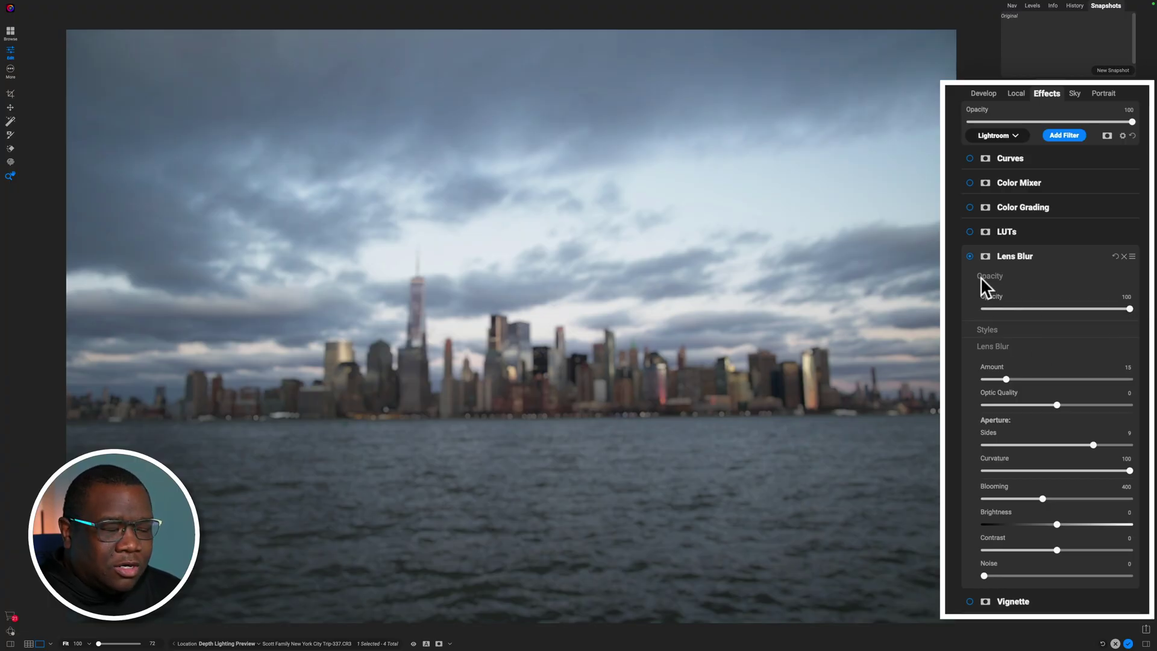
{"action": "left_click", "coordinate": [969, 256]}
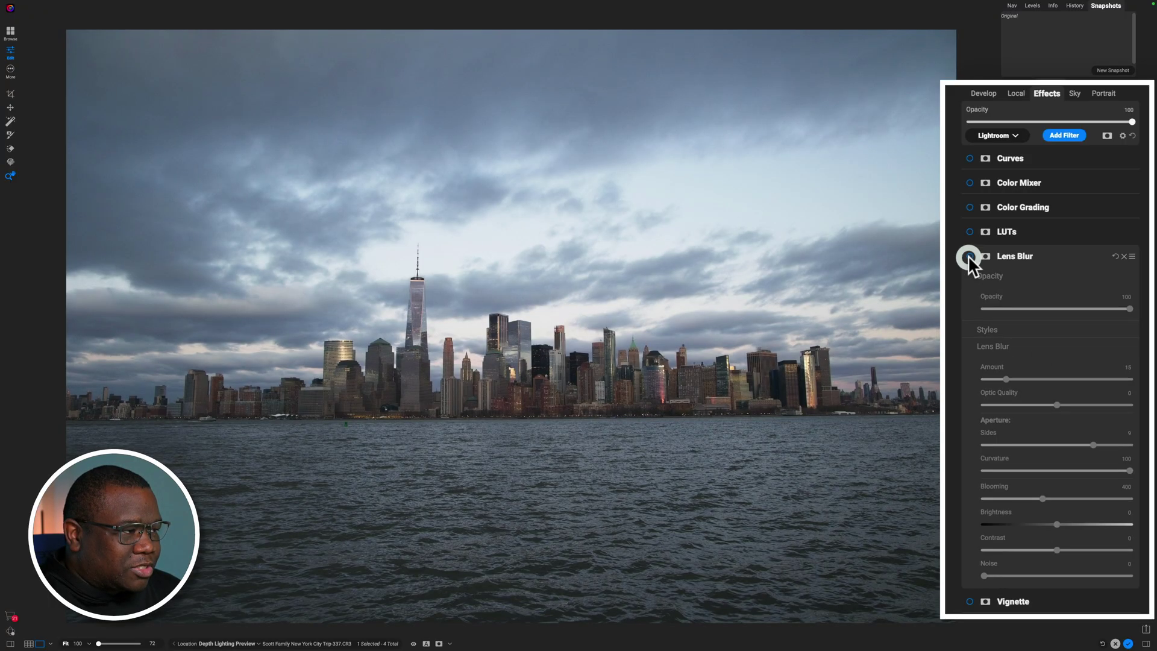
{"action": "left_click", "coordinate": [1021, 256]}
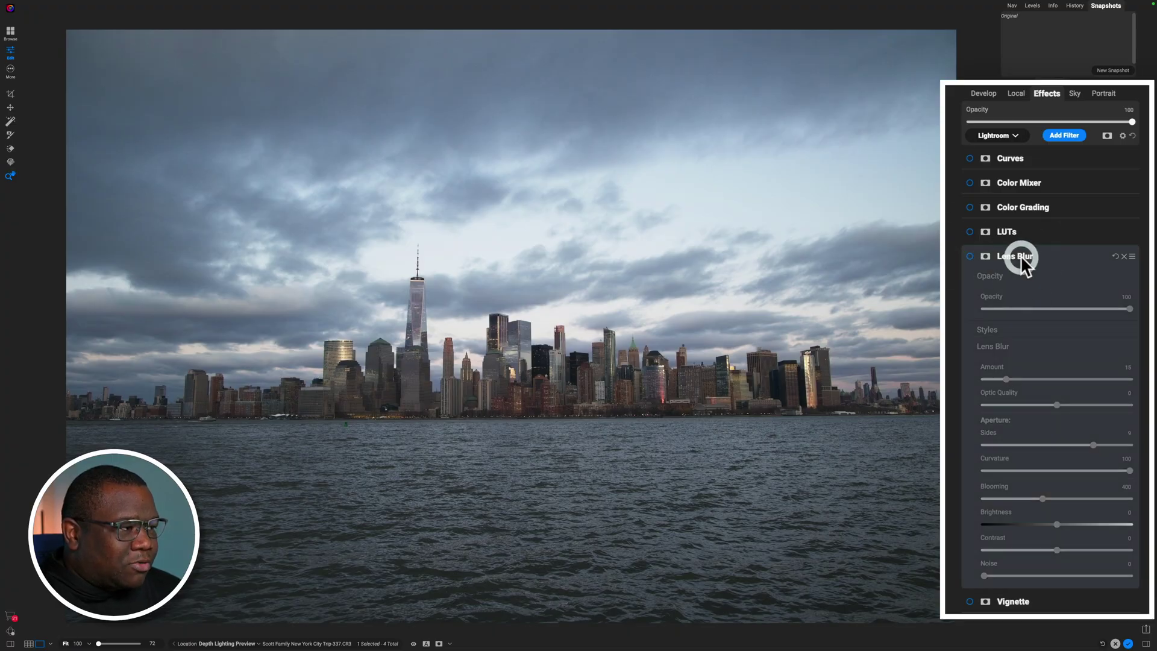
{"action": "left_click", "coordinate": [1021, 256]}
Leave the starting-point stack unchanged and return to Browse with Done
{"action": "left_click", "coordinate": [1008, 136]}
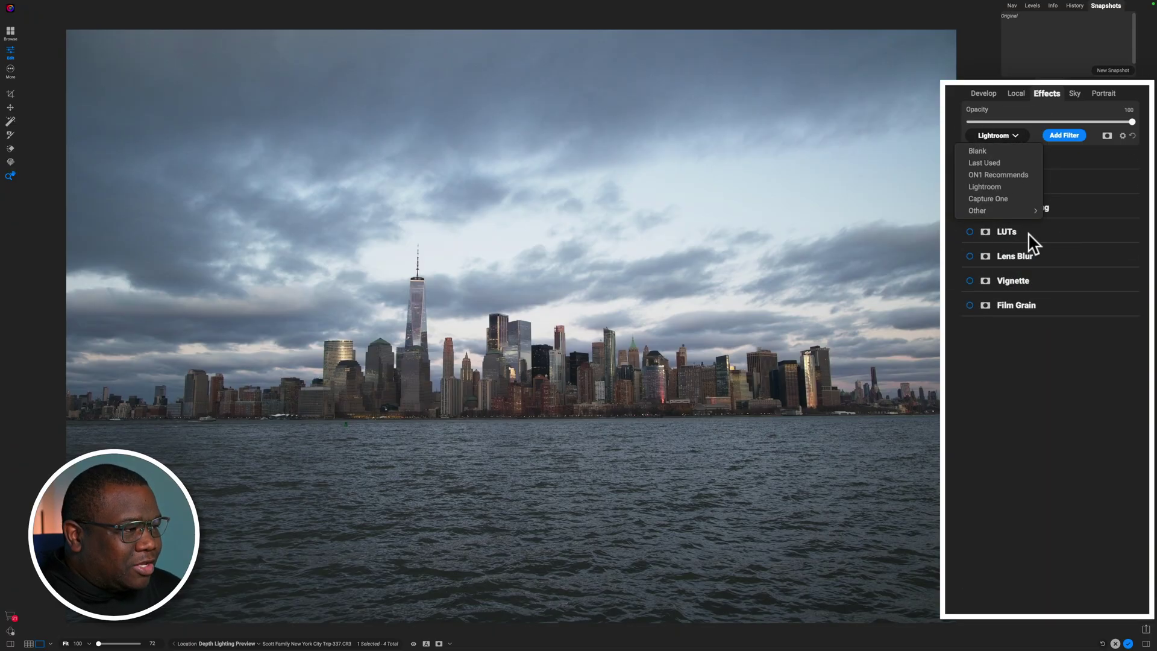
{"action": "left_click", "coordinate": [1065, 364]}
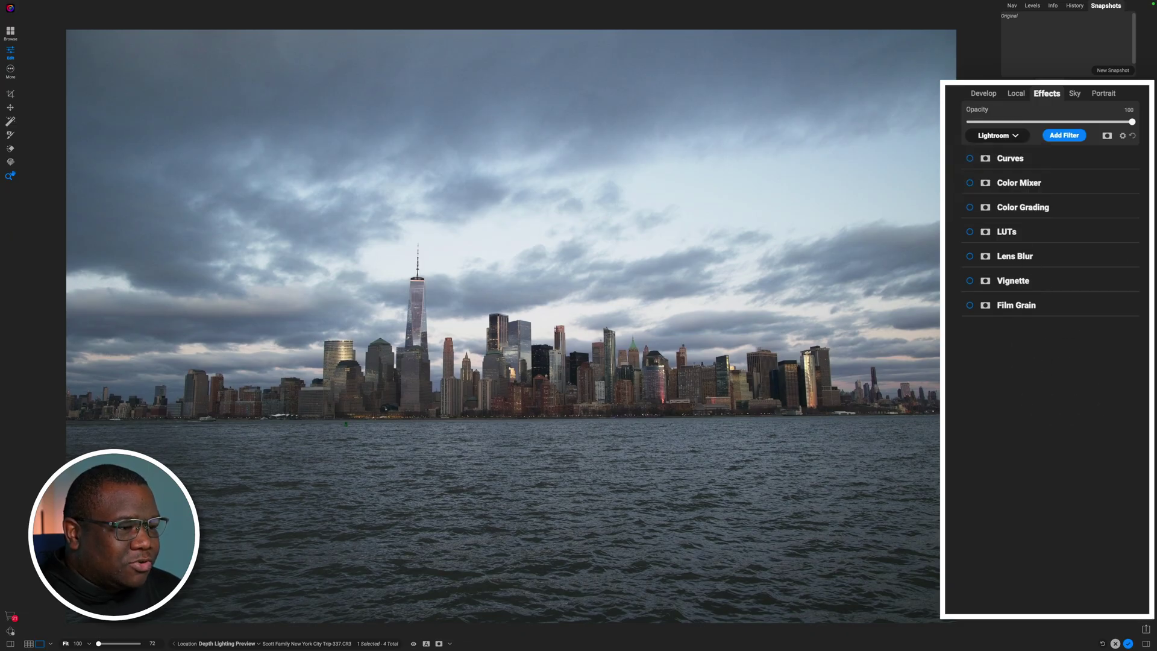
{"action": "left_click", "coordinate": [1127, 645]}
Open untitled-45.JPG for editing and show its Effects stack with Curves collapsed
{"action": "left_click", "coordinate": [574, 109]}
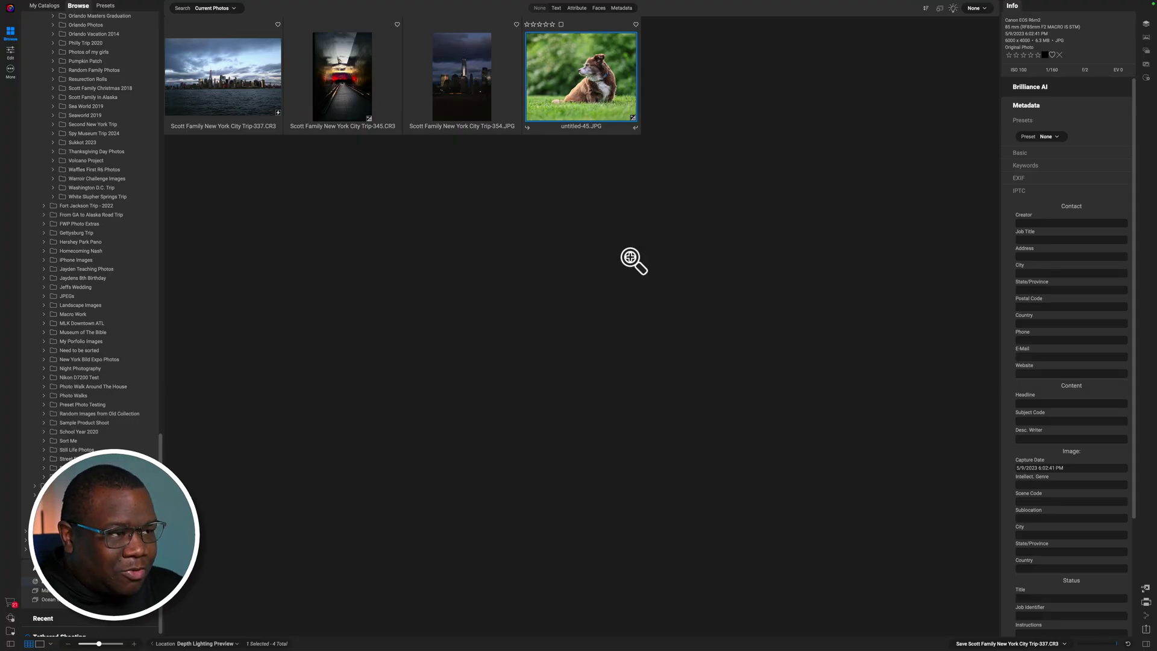
{"action": "key", "text": "ctrl+2"}
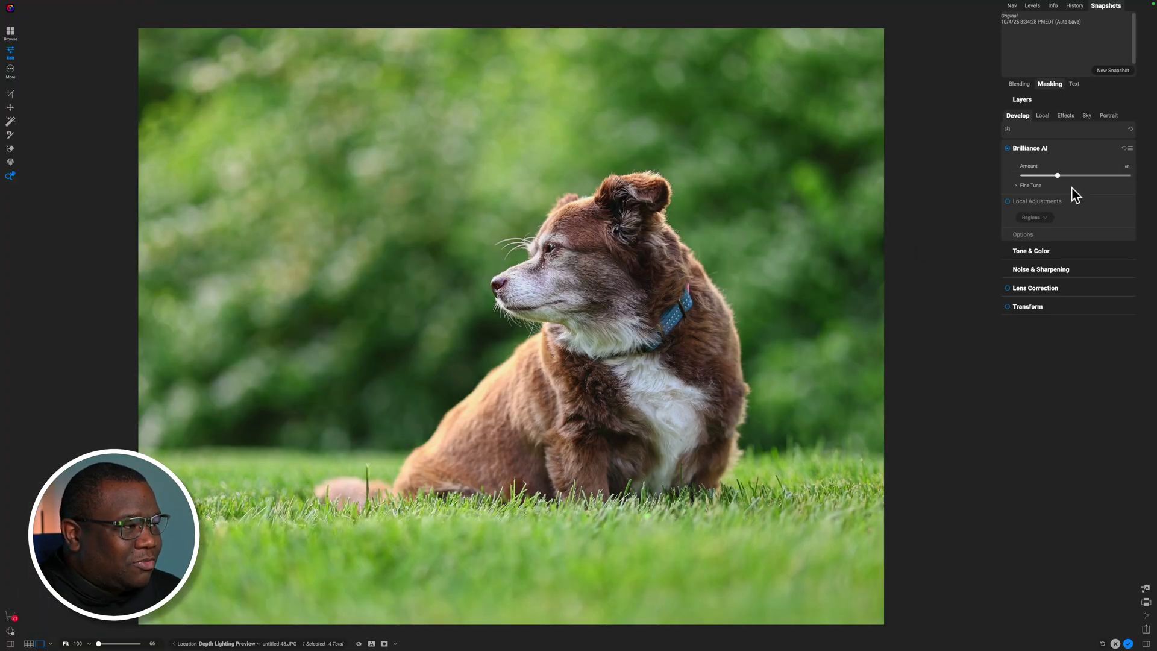
{"action": "left_click", "coordinate": [1065, 115]}
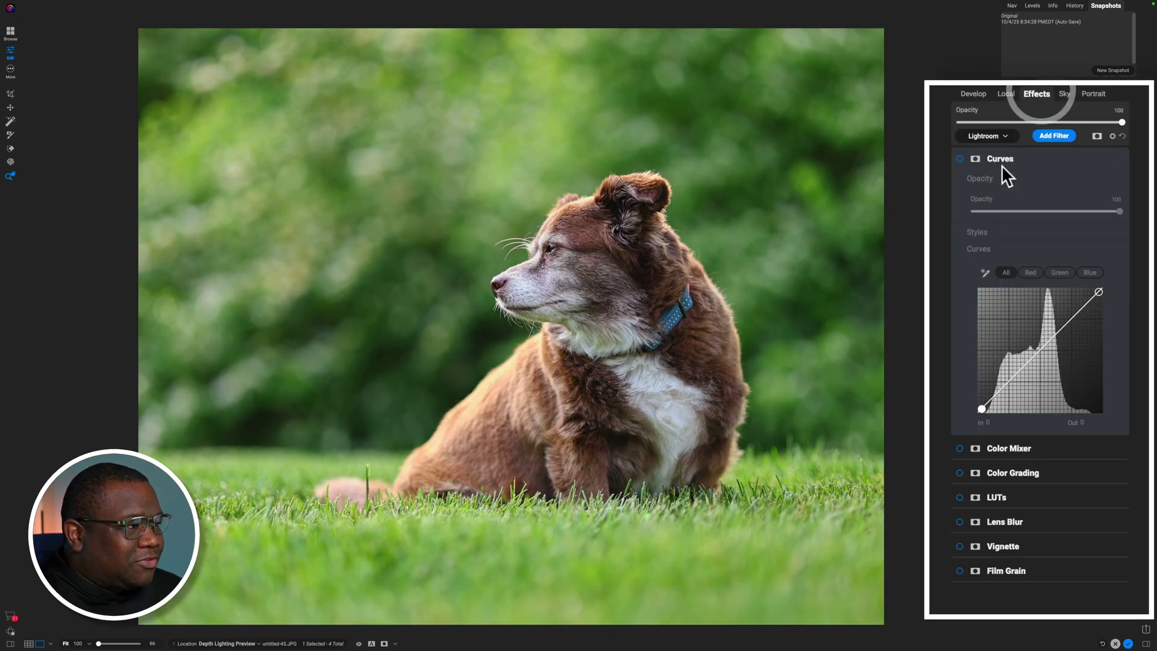
{"action": "left_click", "coordinate": [1004, 155]}
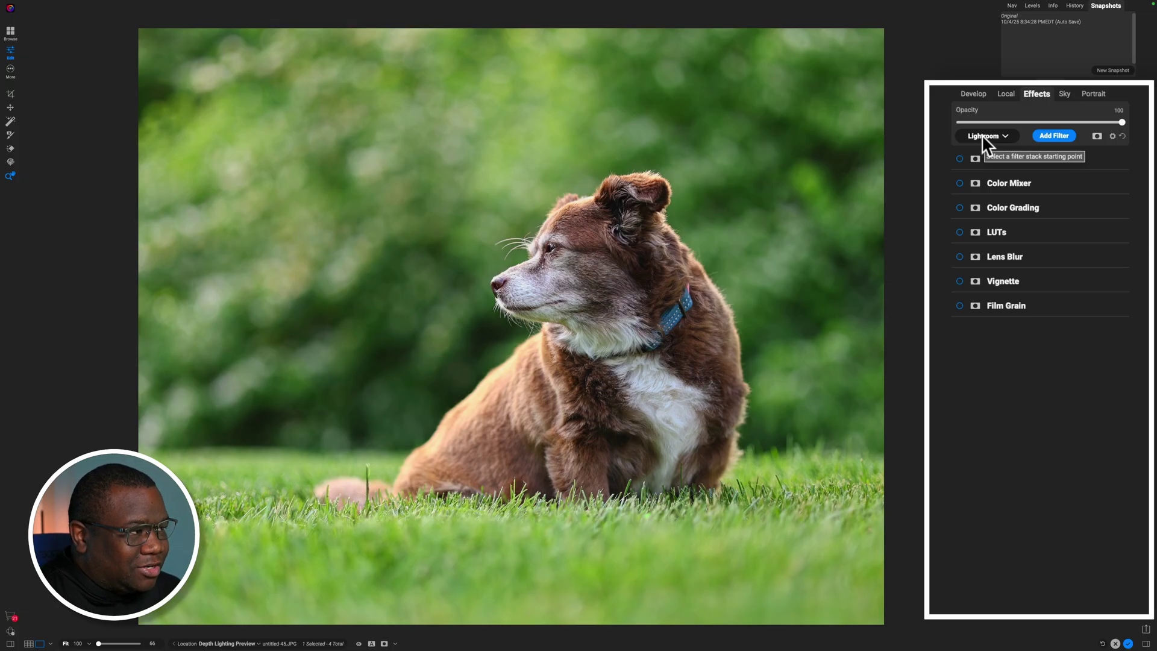
Load FWP Basic Needs from Other > FWP Workspaces as the dog photo's stack
{"action": "left_click", "coordinate": [981, 135]}
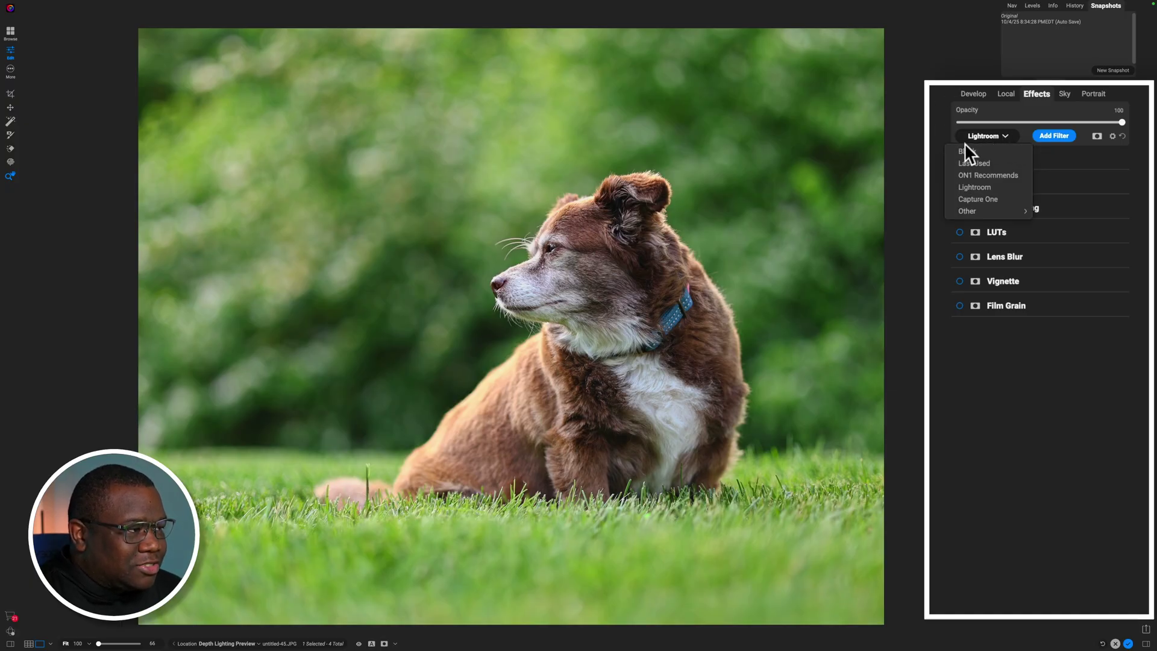
{"action": "mouse_move", "coordinate": [970, 209]}
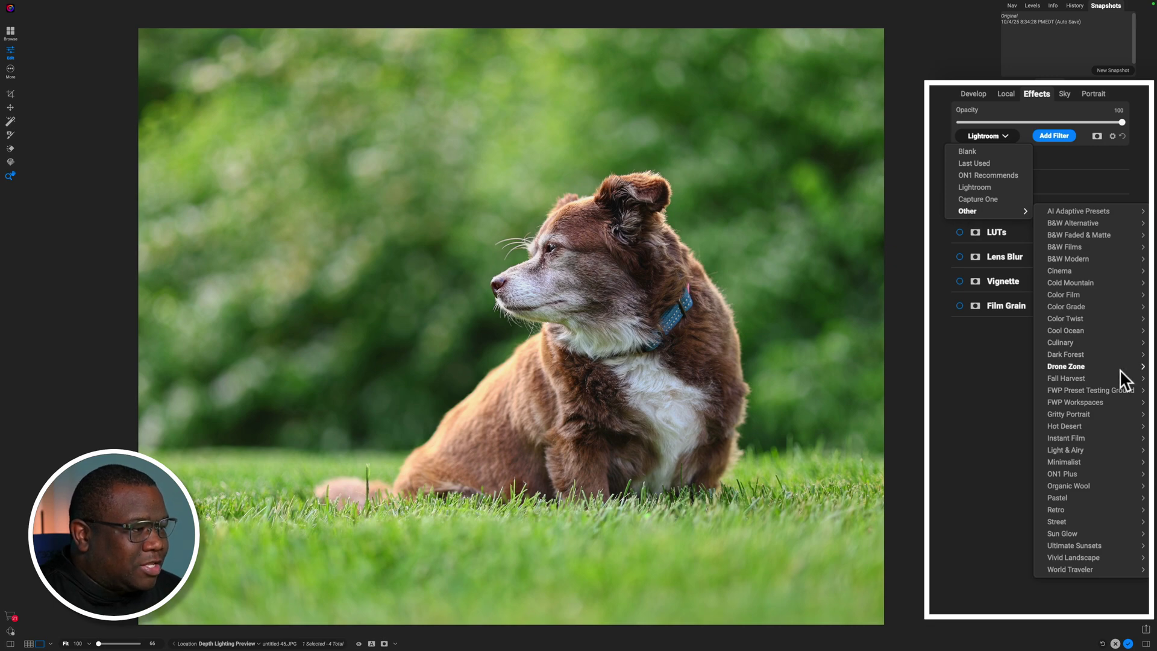
{"action": "mouse_move", "coordinate": [1098, 401]}
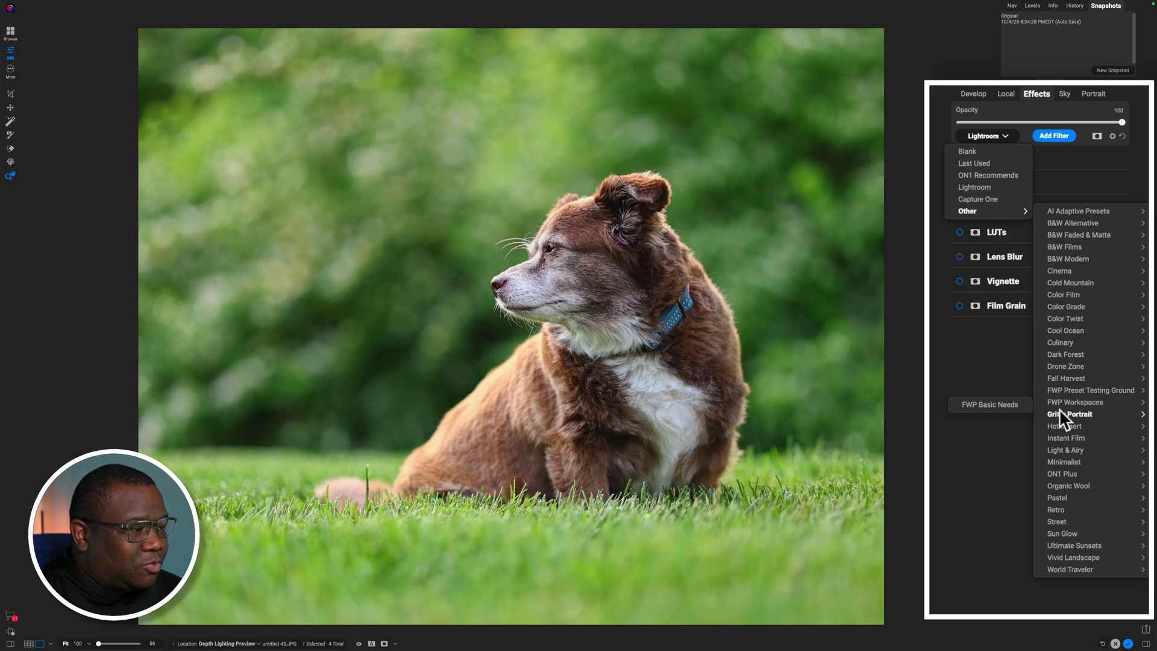
{"action": "left_click", "coordinate": [964, 403]}
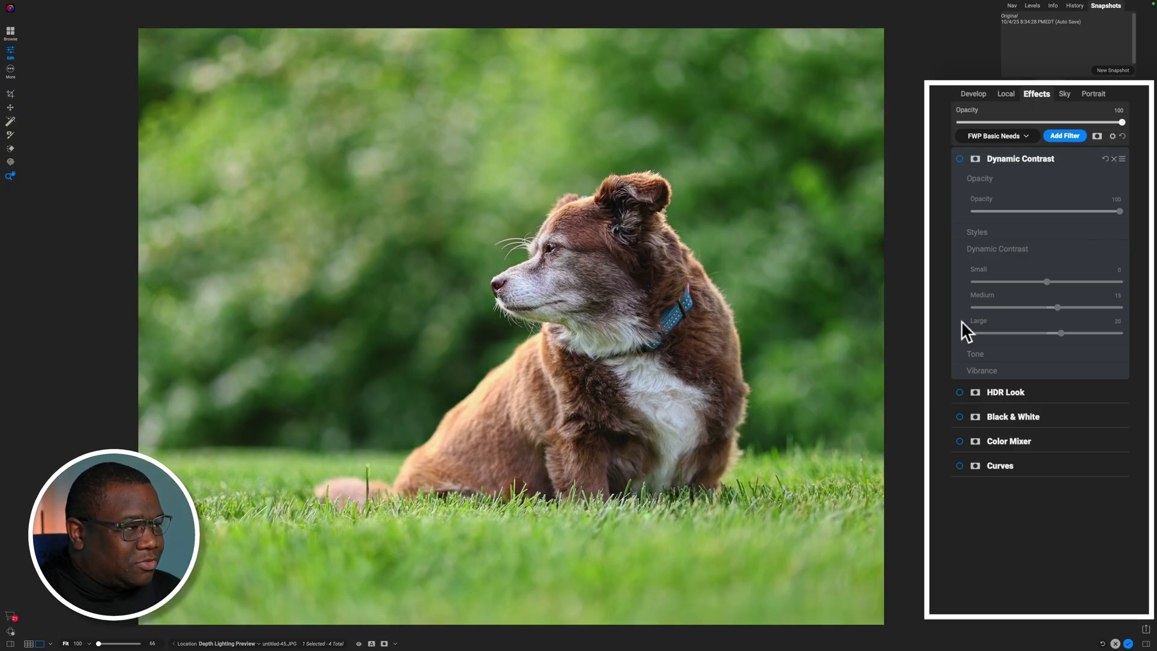
Collapse Dynamic Contrast and add the Essentials Color Enhancer filter to the stack
{"action": "left_click", "coordinate": [1011, 162]}
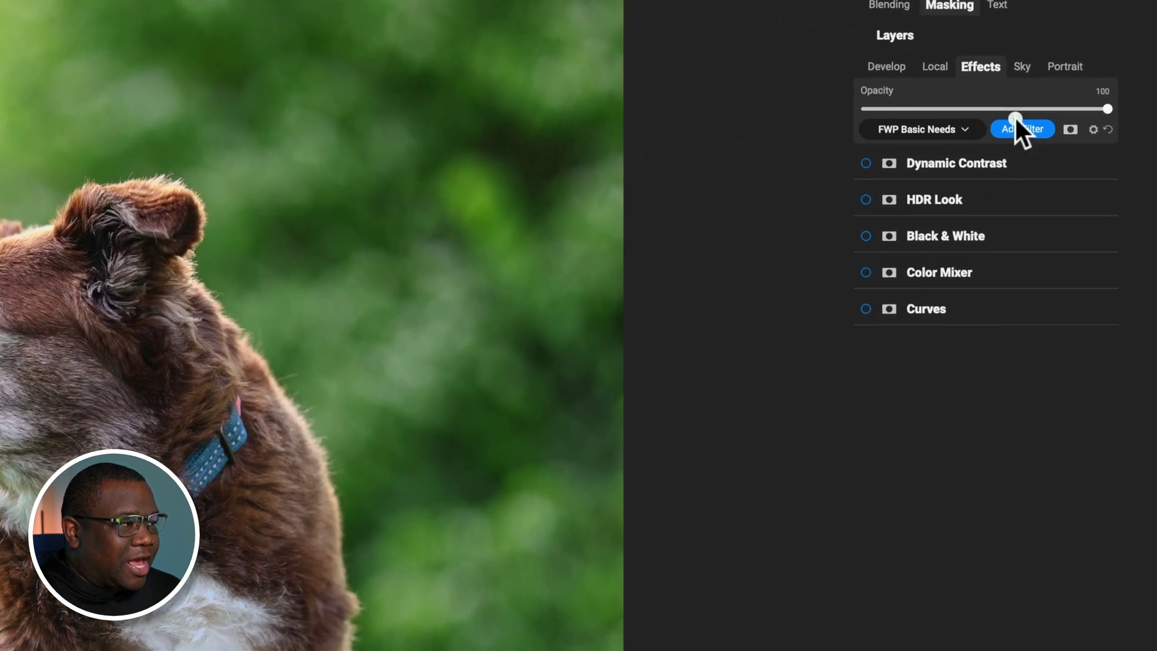
{"action": "left_click", "coordinate": [1055, 140]}
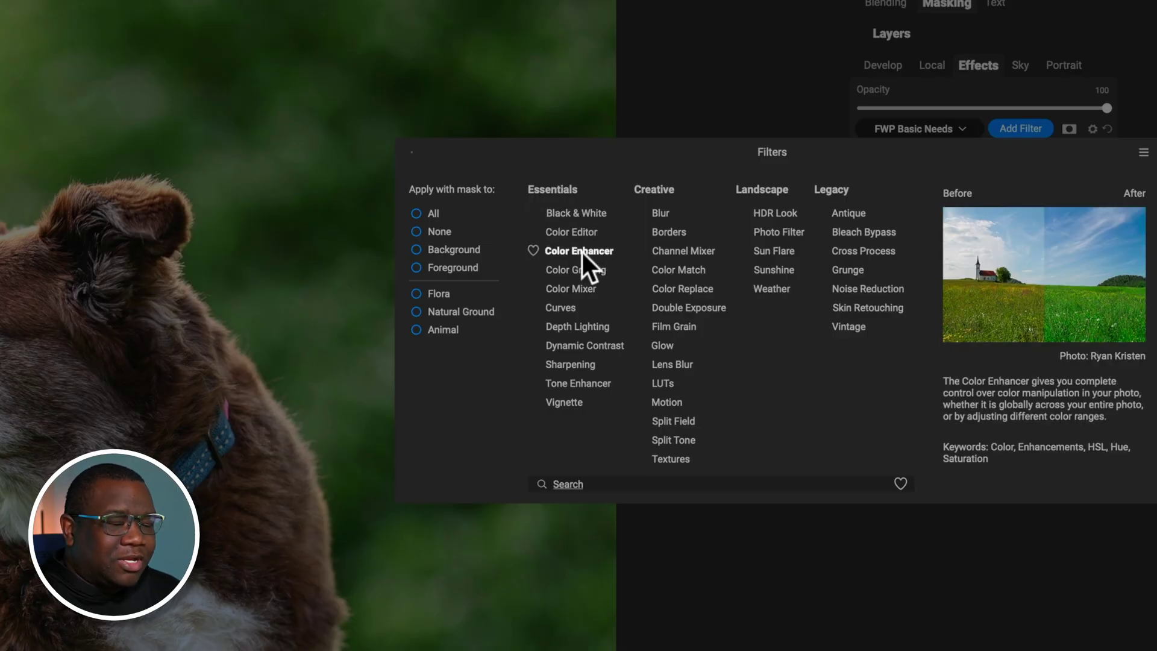
{"action": "left_click", "coordinate": [581, 251]}
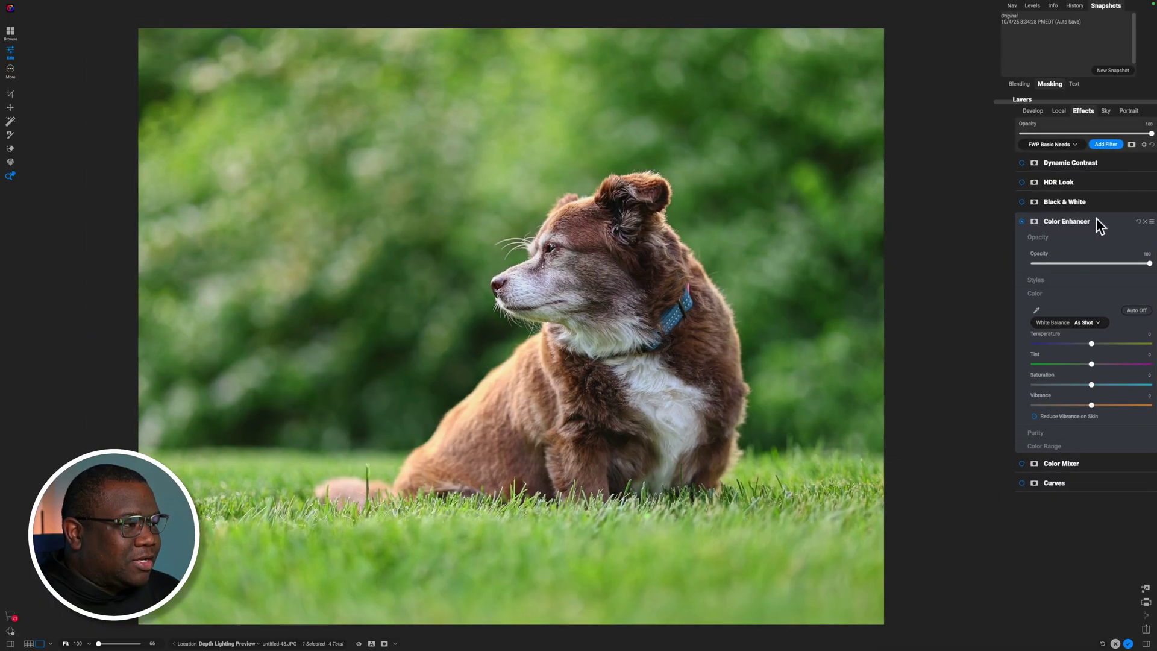
Turn on Color Enhancer and Curves, then delete Color Mixer from the stack
{"action": "left_click", "coordinate": [1046, 244]}
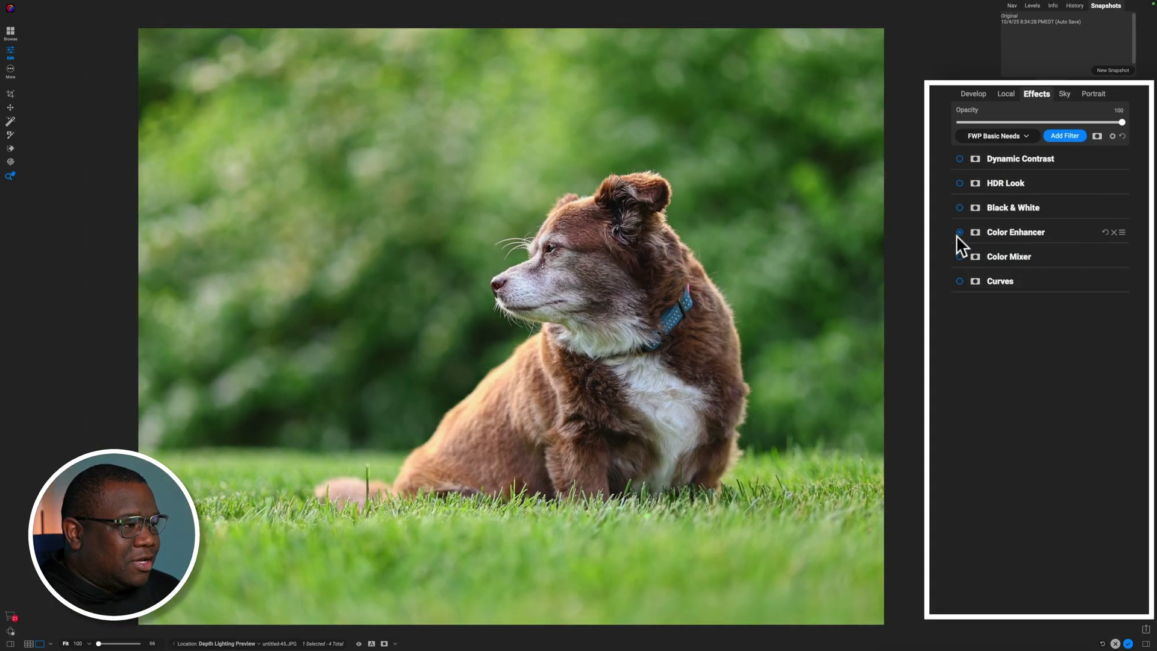
{"action": "left_click", "coordinate": [957, 233]}
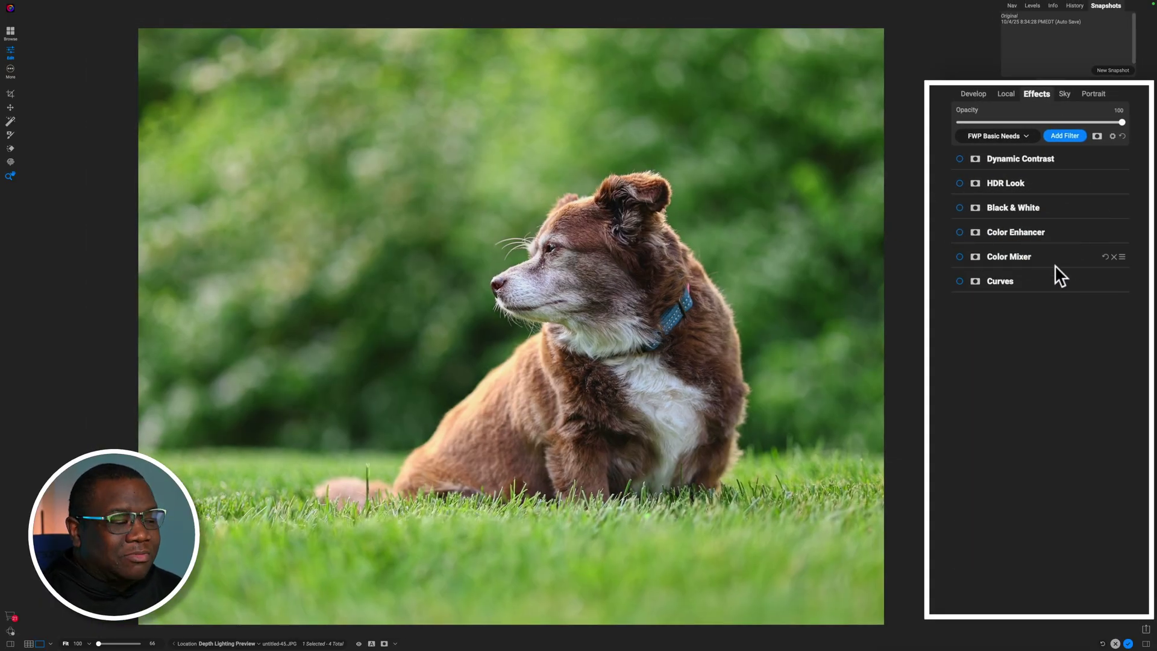
{"action": "left_click", "coordinate": [958, 234]}
{"action": "left_click", "coordinate": [1047, 232]}
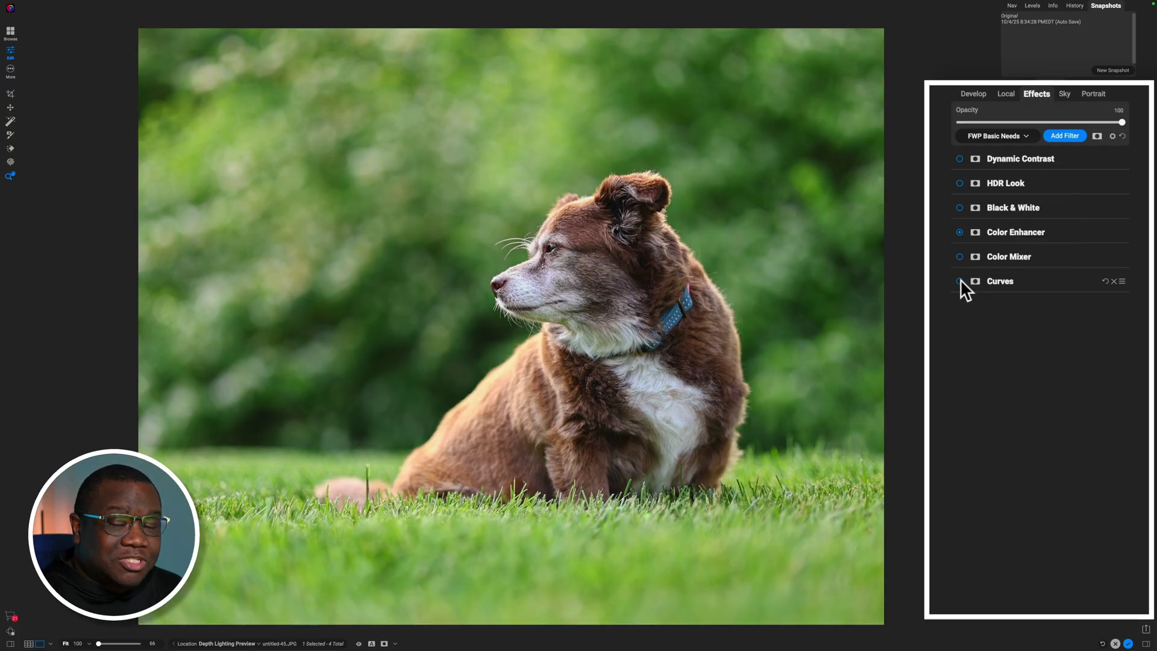
{"action": "left_click", "coordinate": [960, 280]}
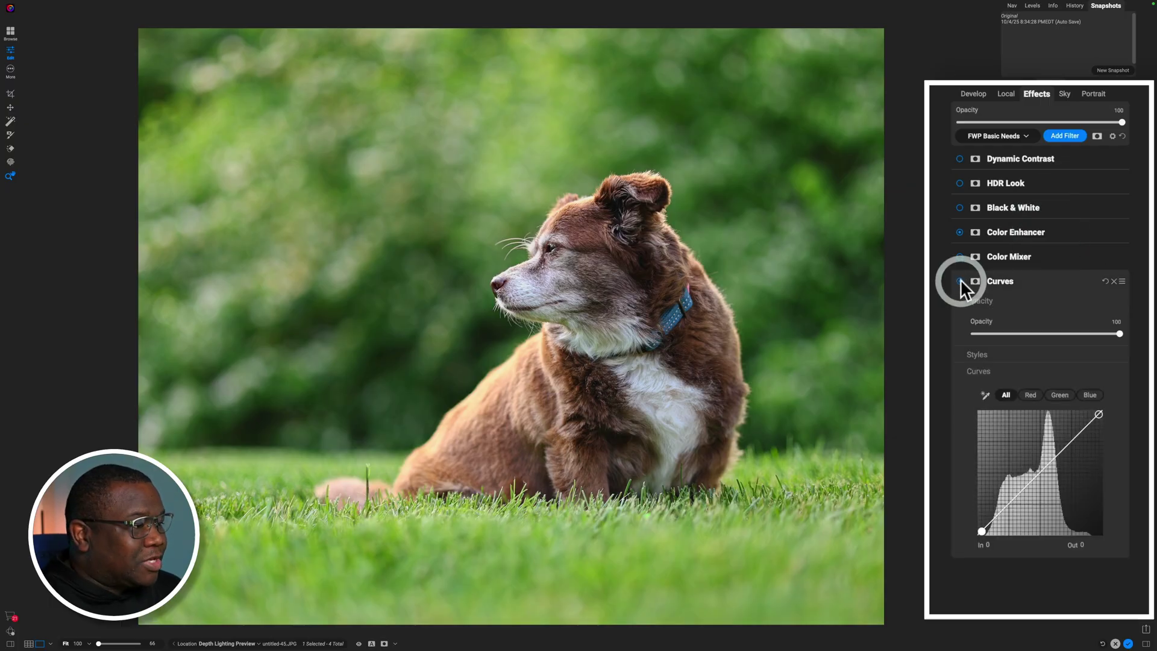
{"action": "left_click", "coordinate": [1032, 283]}
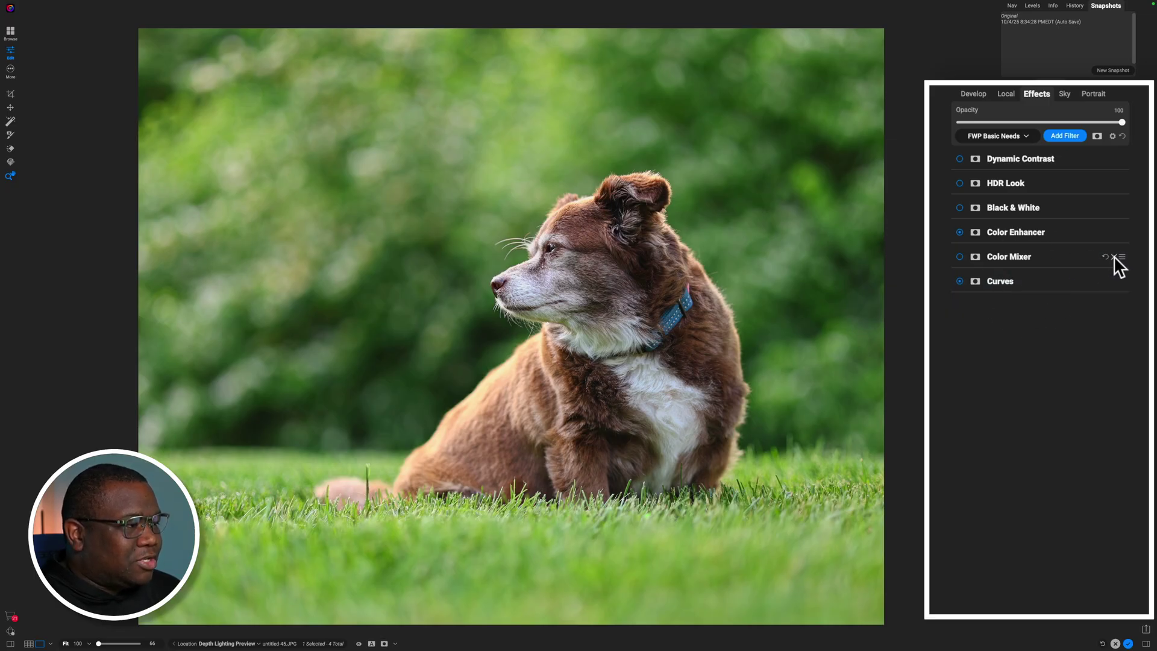
{"action": "left_click", "coordinate": [1113, 256]}
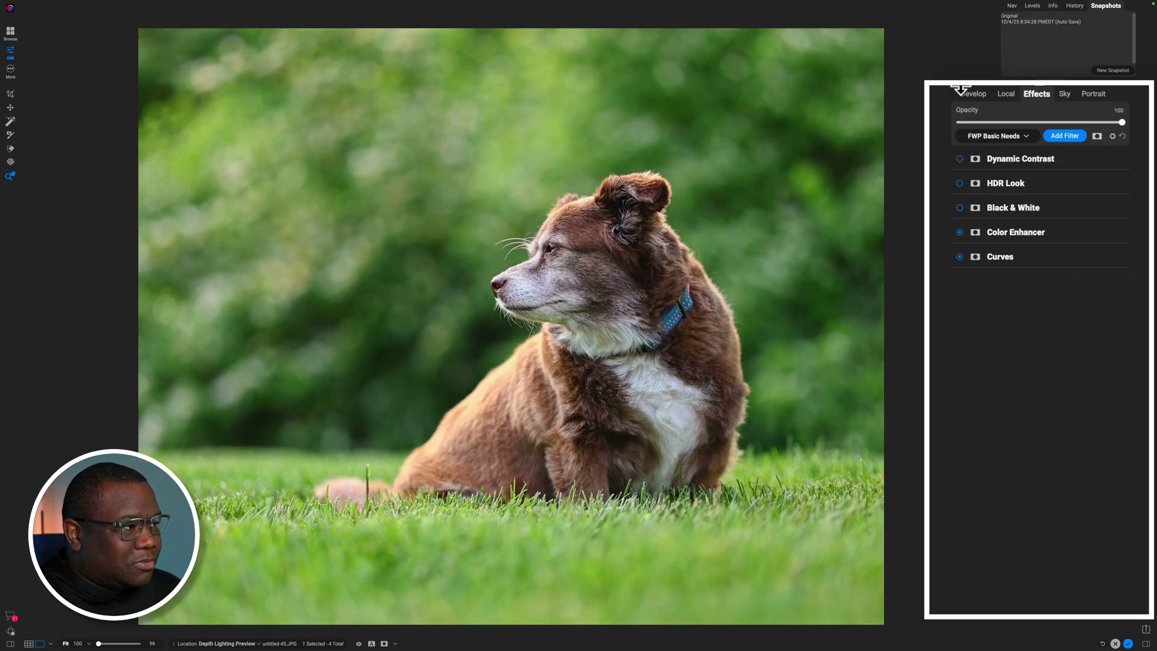
Start a new preset with only Effects checked, excluding Crop and Level, Develop and Sky
{"action": "left_click", "coordinate": [978, 96]}
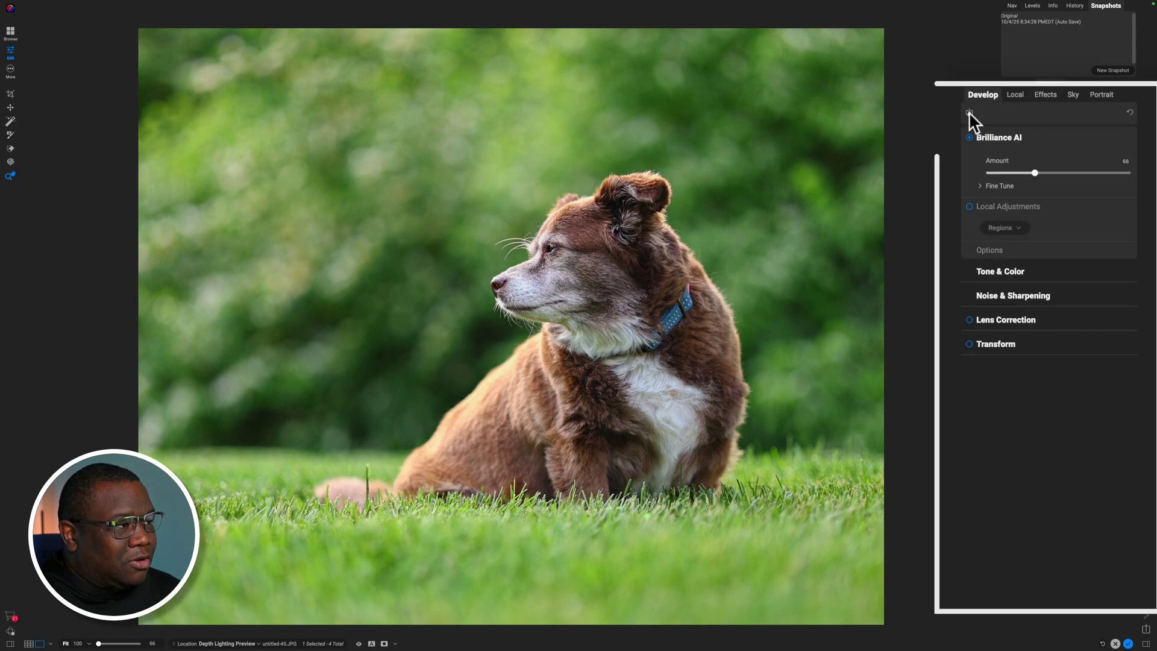
{"action": "left_click", "coordinate": [960, 111]}
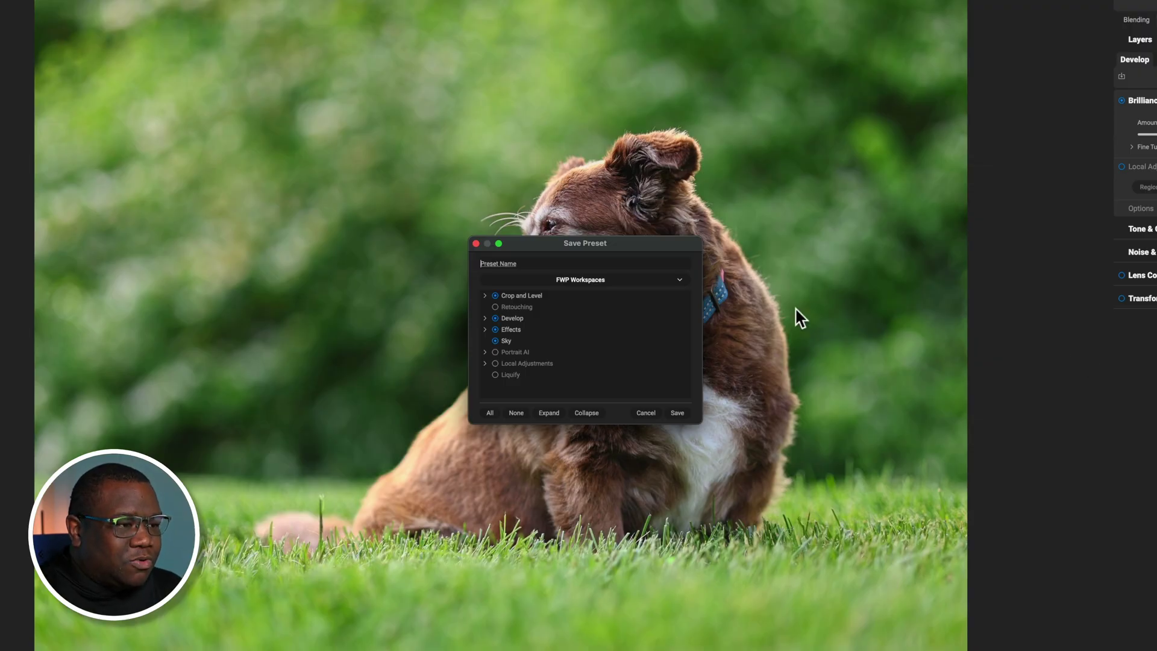
{"action": "left_click", "coordinate": [496, 296]}
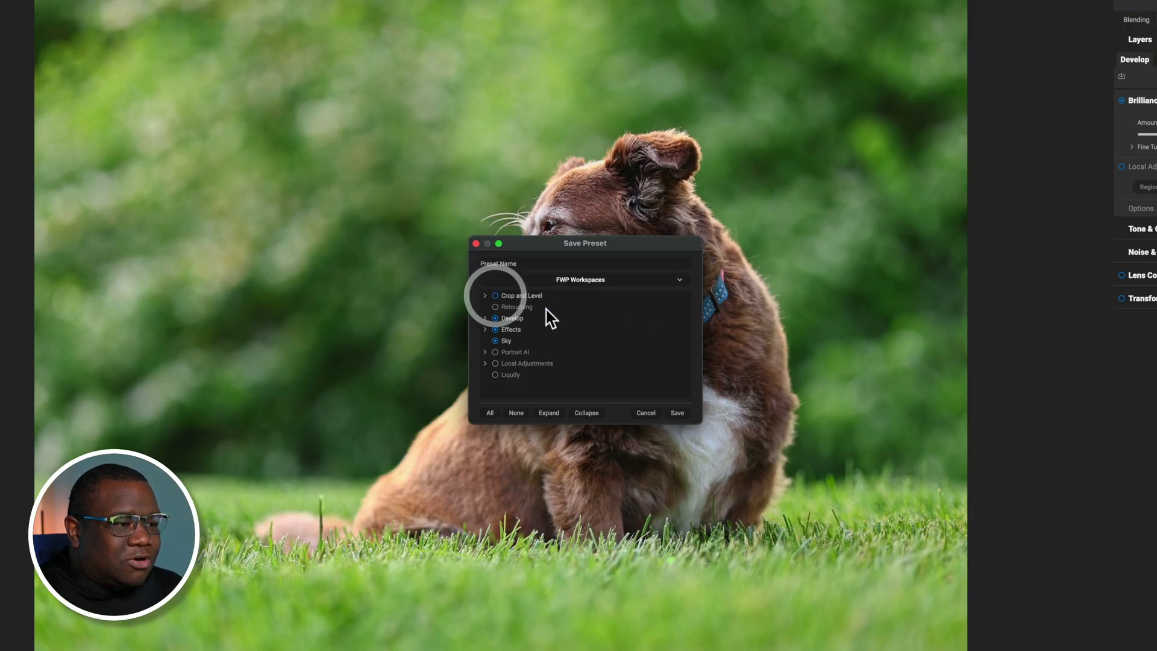
{"action": "left_click", "coordinate": [495, 318]}
{"action": "left_click", "coordinate": [493, 341]}
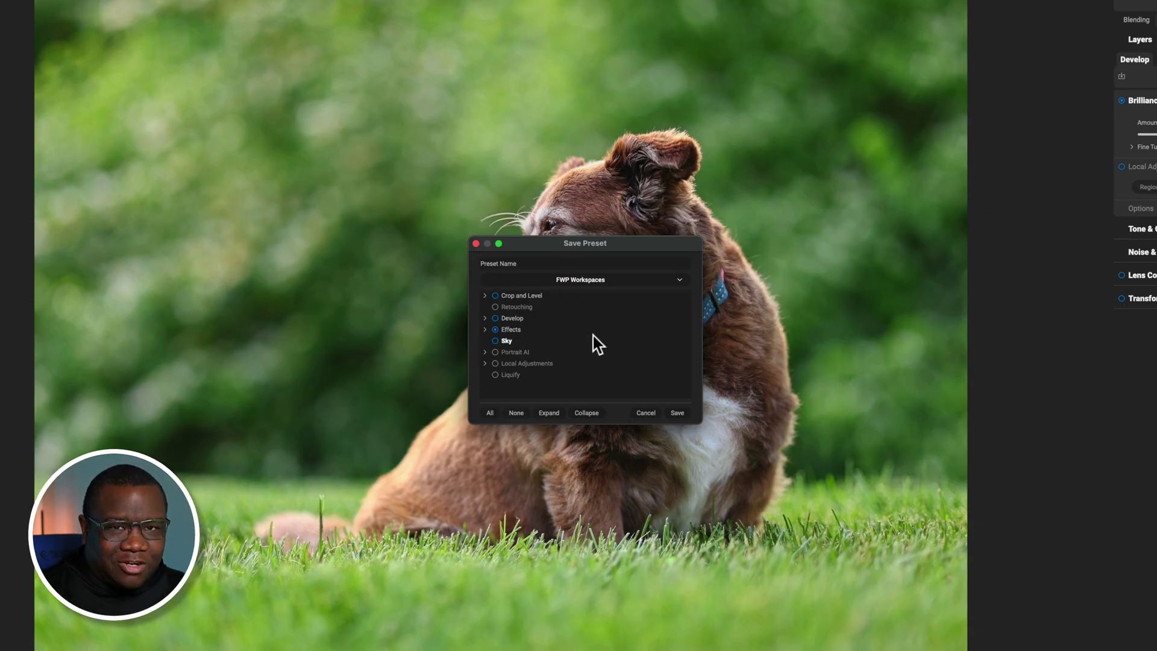
{"action": "left_click", "coordinate": [485, 330]}
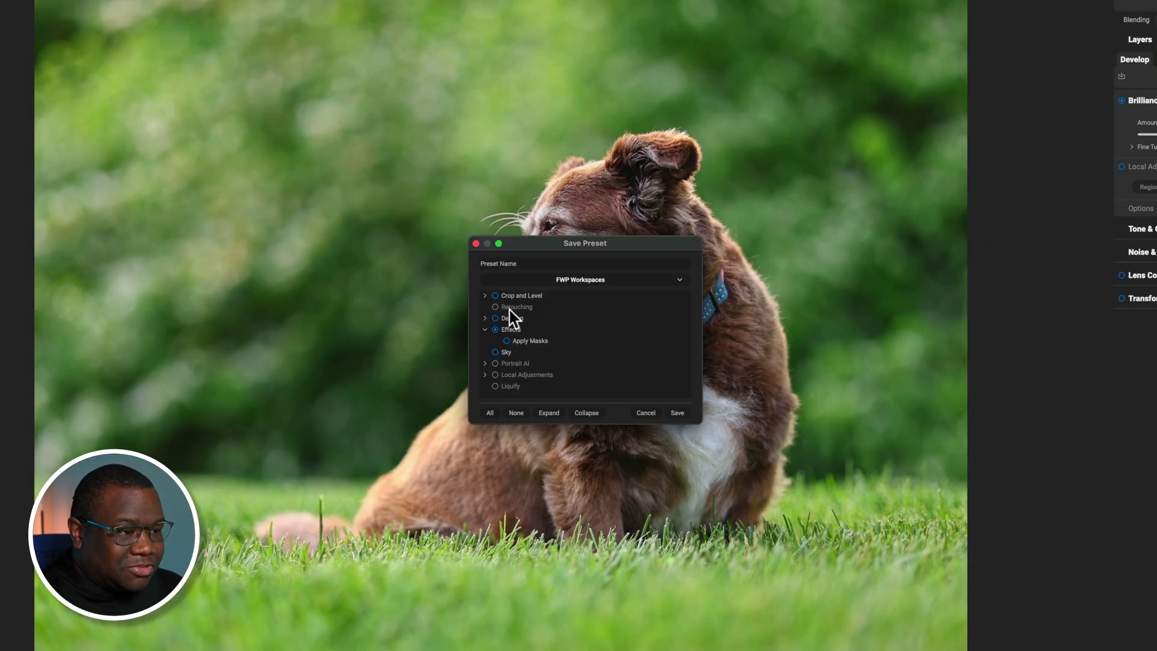
Name the preset 'FWP Basics 2', keep the FWP Workspaces category, and save it
{"action": "left_click", "coordinate": [525, 266]}
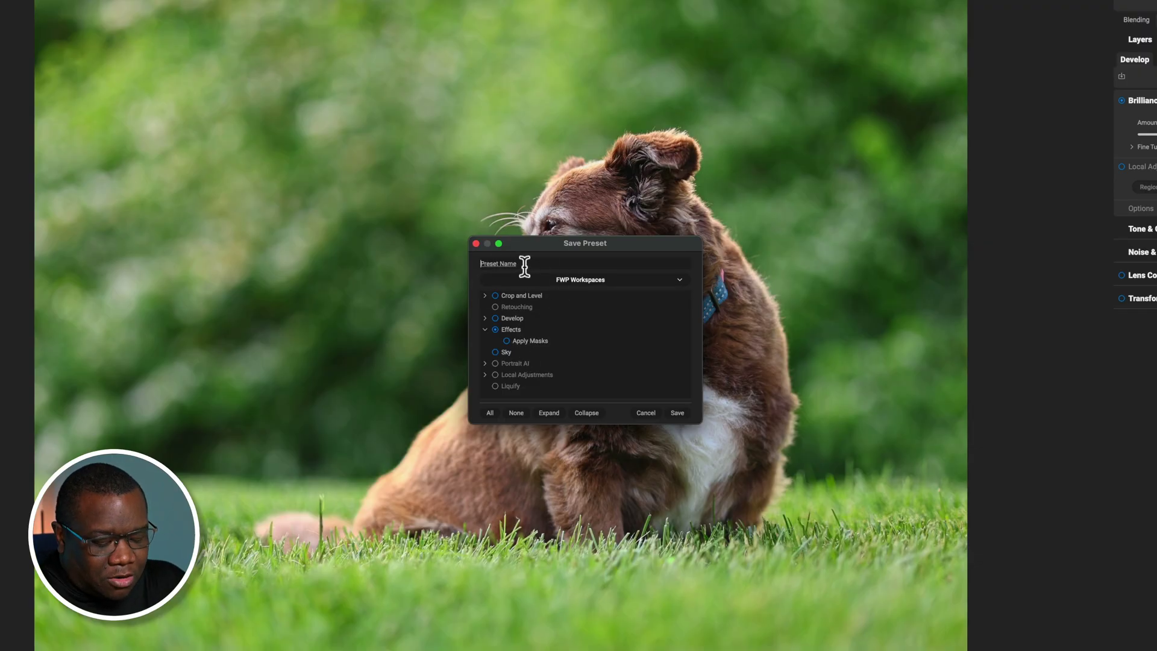
{"action": "type", "text": "FWP "}
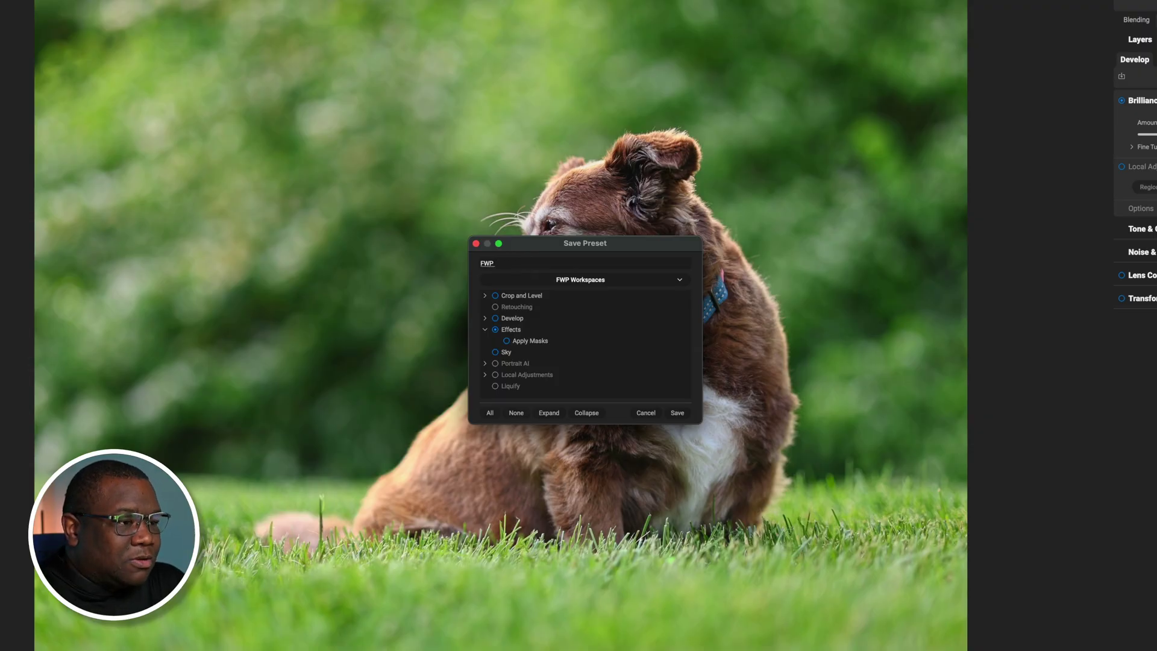
{"action": "type", "text": "Basics"}
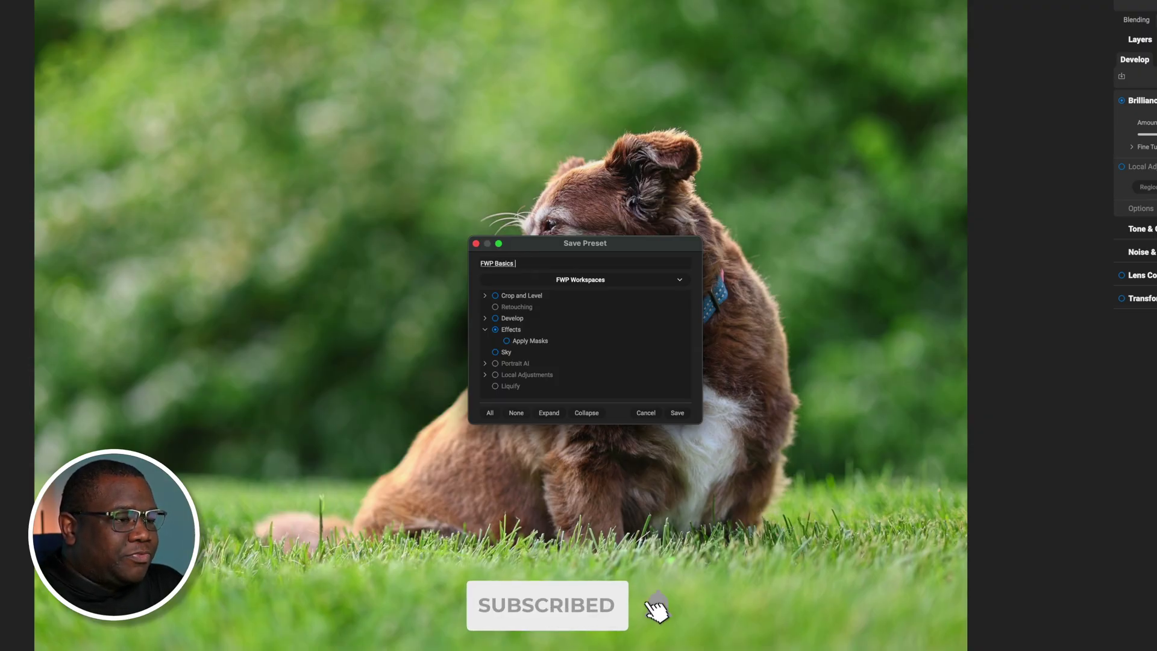
{"action": "type", "text": " 2"}
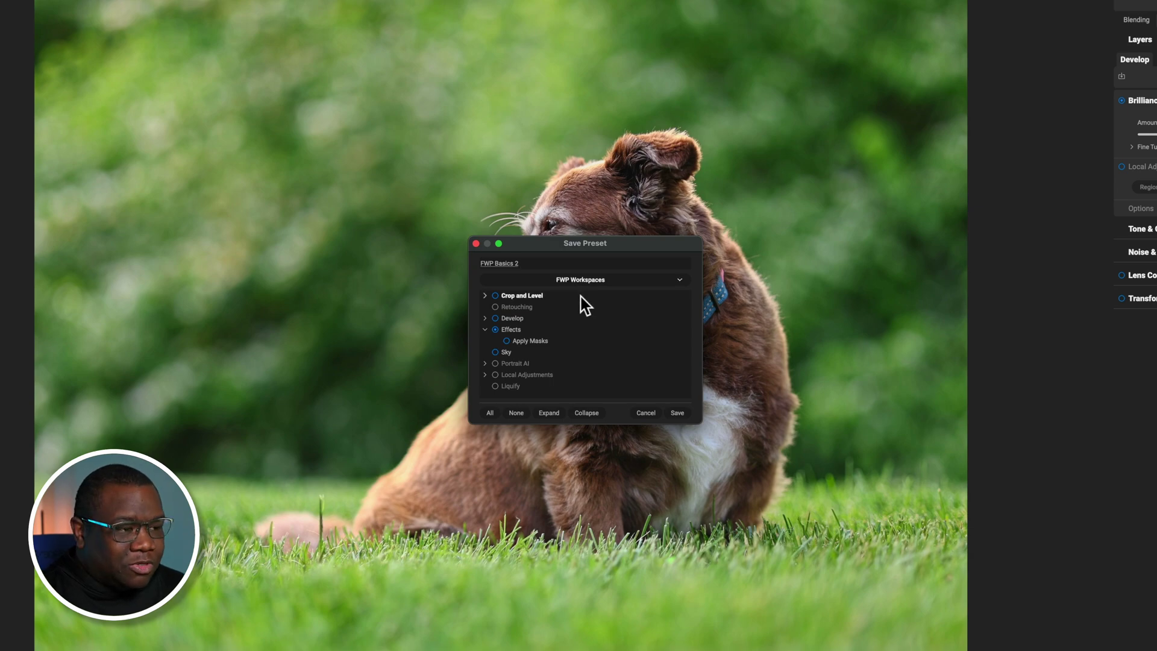
{"action": "left_click", "coordinate": [678, 283]}
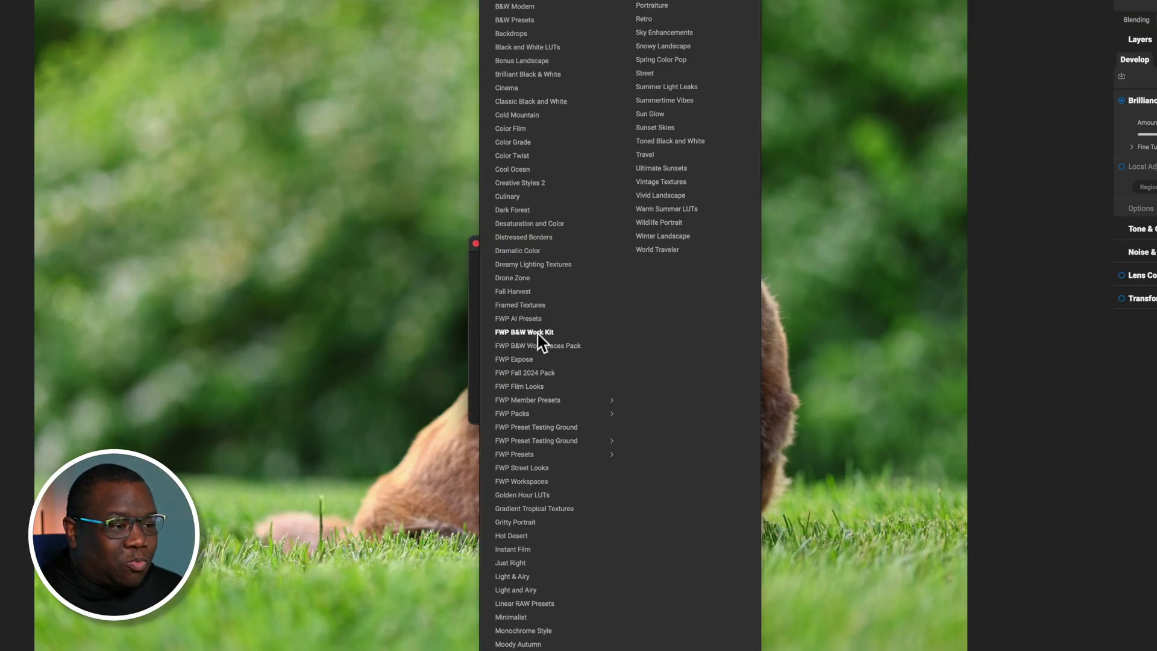
{"action": "left_click", "coordinate": [472, 341]}
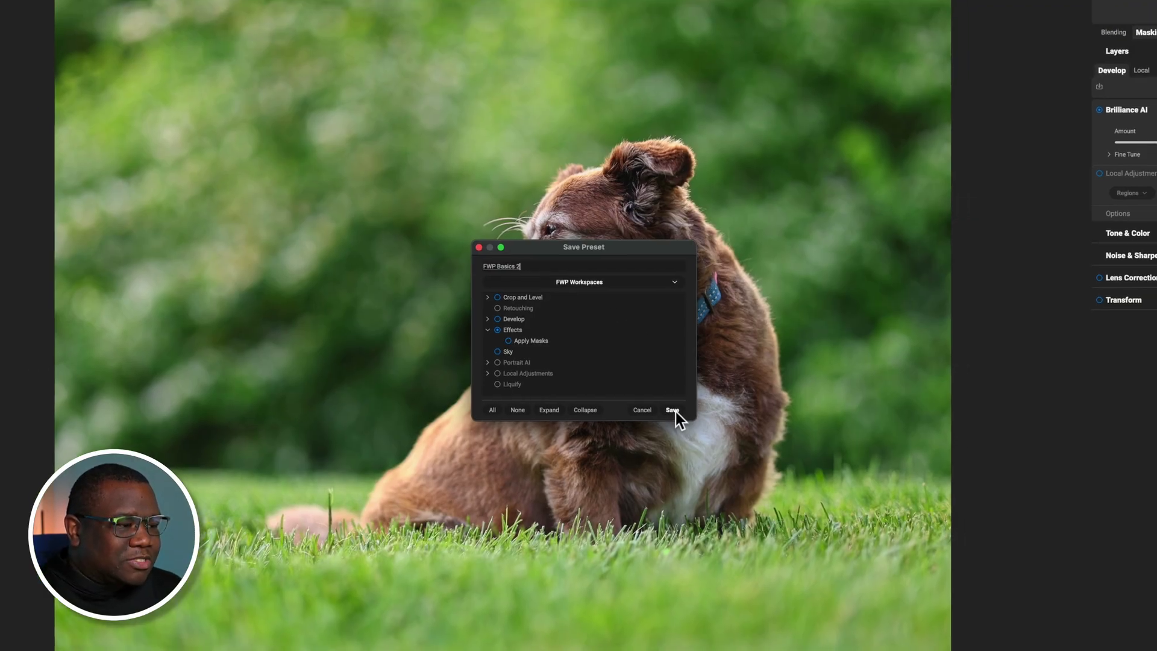
{"action": "left_click", "coordinate": [677, 413]}
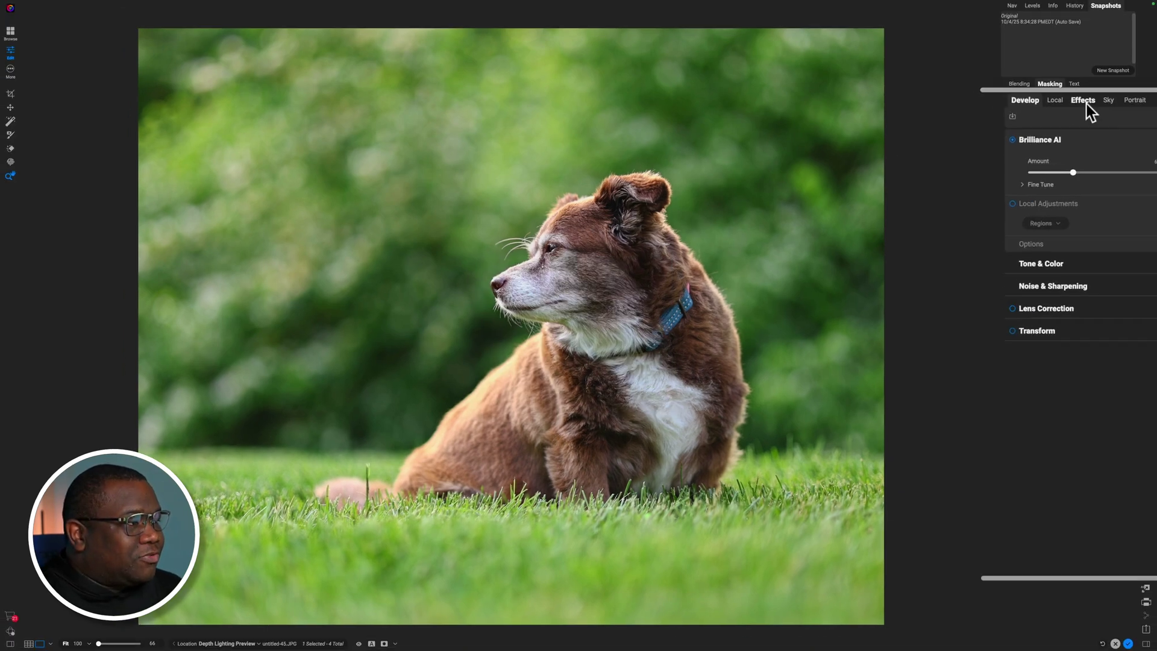
Reset the dog photo's Effects stack to the Blank starting point
{"action": "left_click", "coordinate": [1066, 116]}
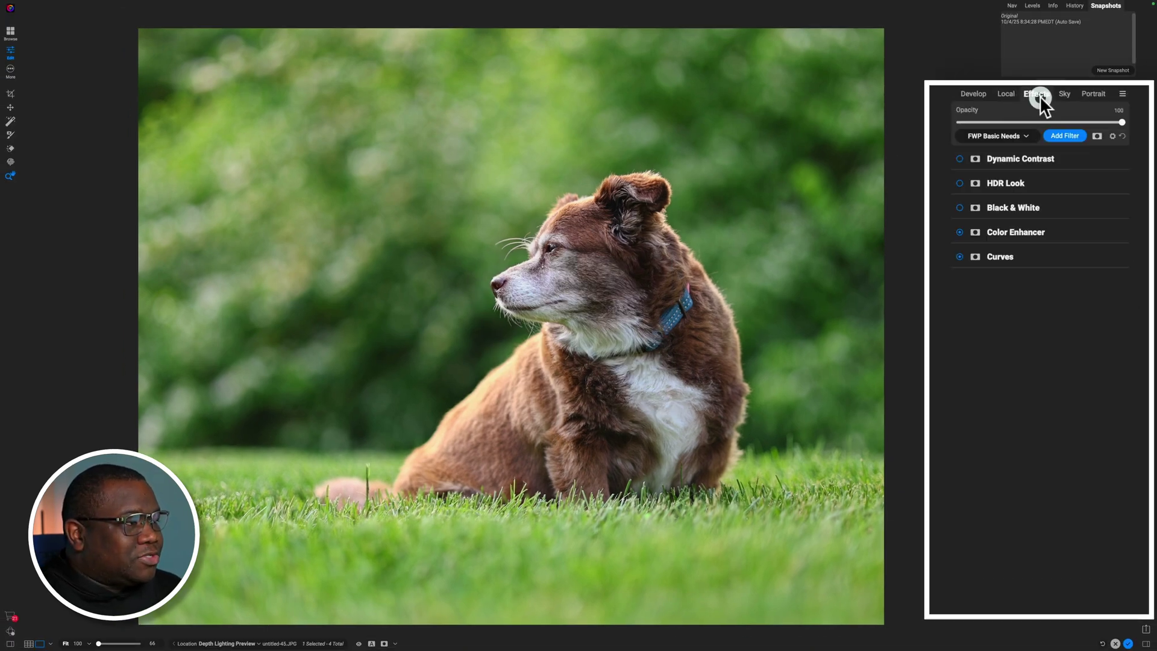
{"action": "left_click", "coordinate": [1024, 136]}
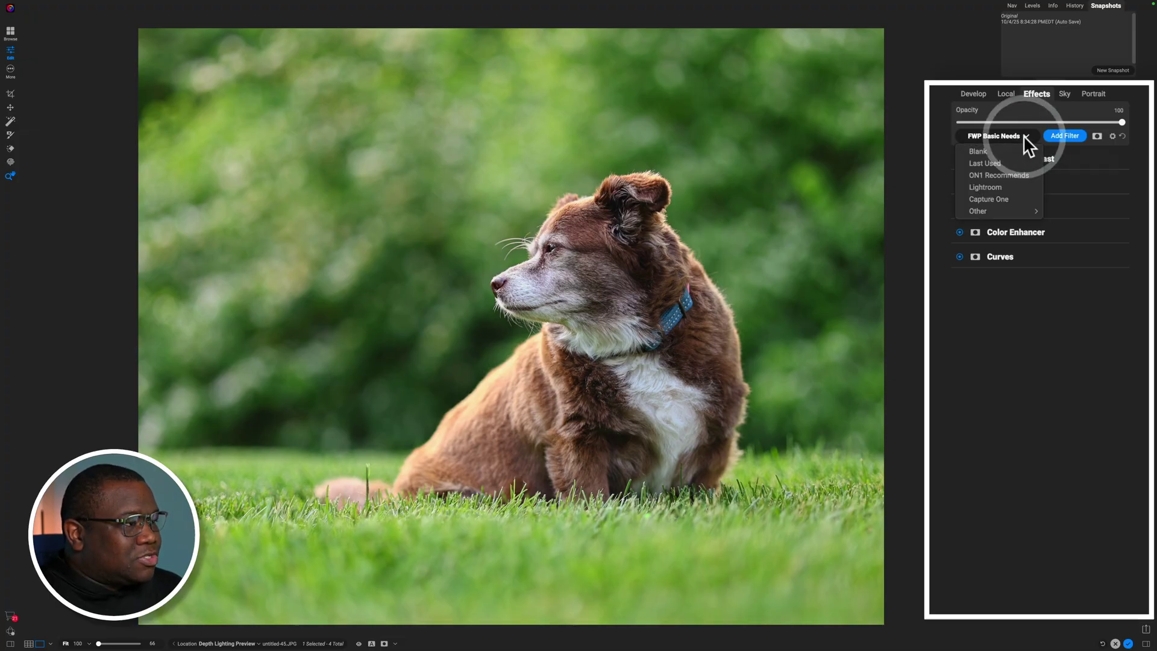
{"action": "left_click", "coordinate": [997, 151]}
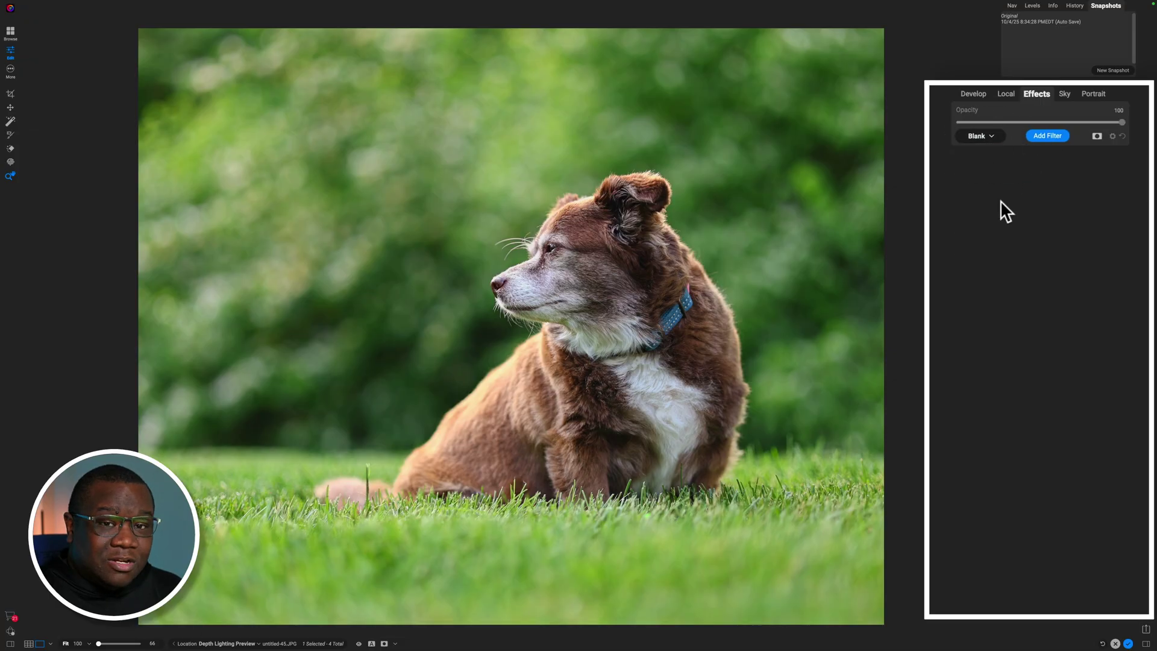
Find FWP Basics 2 under Other > FWP Workspaces in the starting-point list
{"action": "left_click", "coordinate": [994, 137]}
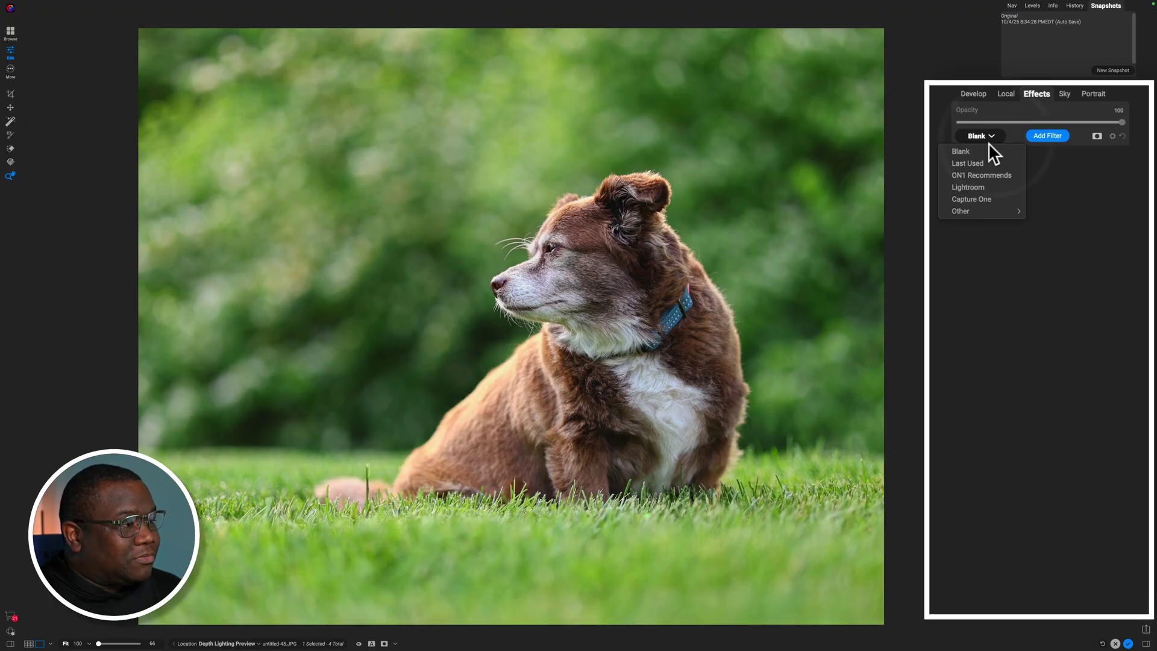
{"action": "mouse_move", "coordinate": [977, 206]}
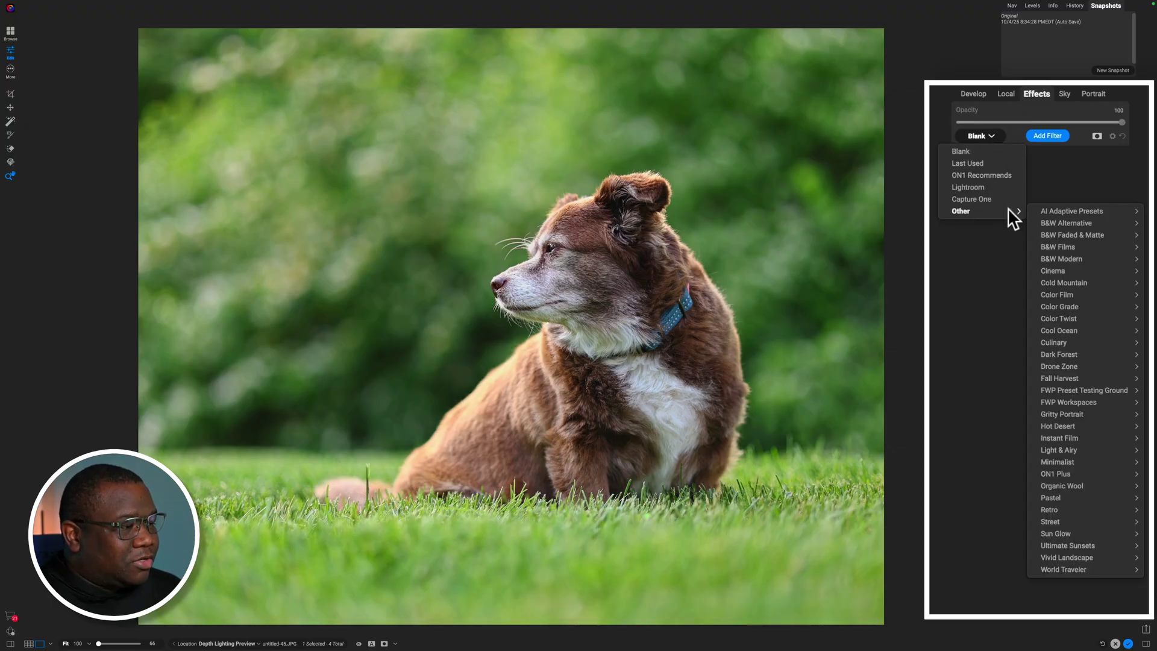
{"action": "mouse_move", "coordinate": [1094, 405]}
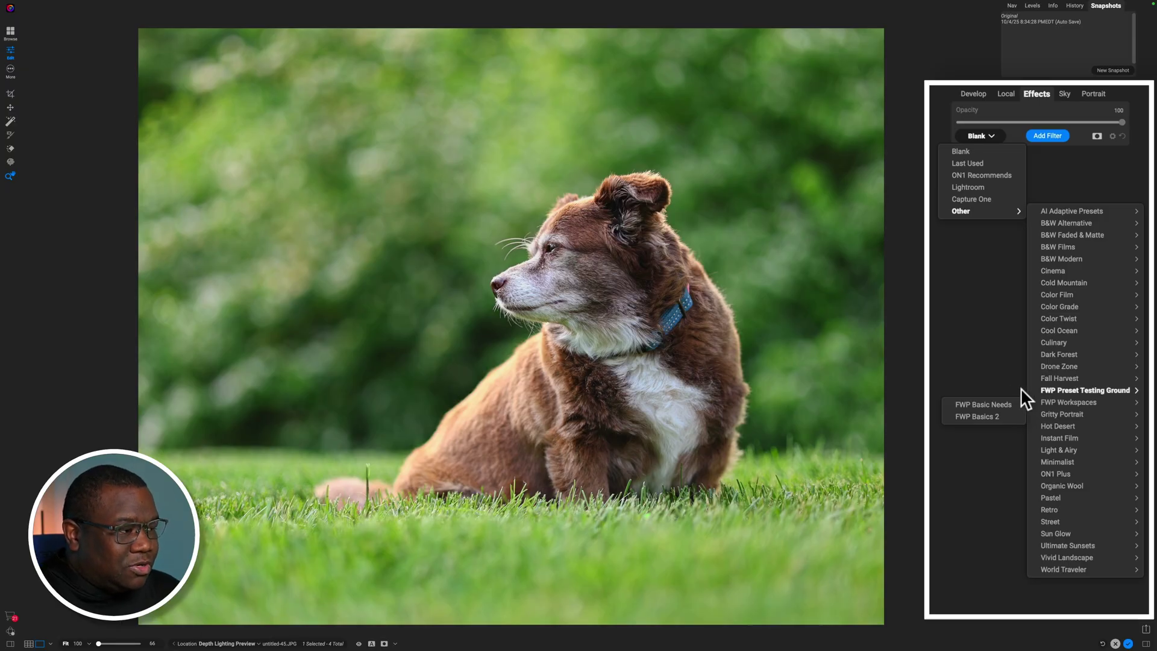
{"action": "mouse_move", "coordinate": [1051, 391]}
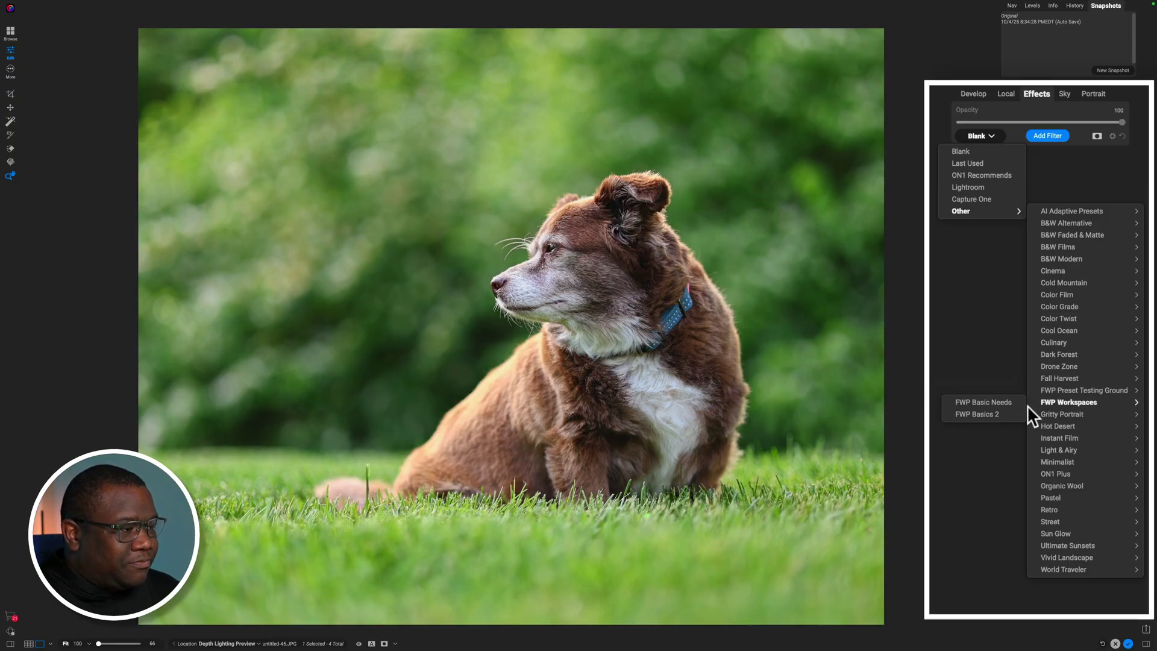
Load FWP Basics 2 onto the dog photo and collapse the Dynamic Contrast panel
{"action": "left_click", "coordinate": [987, 415]}
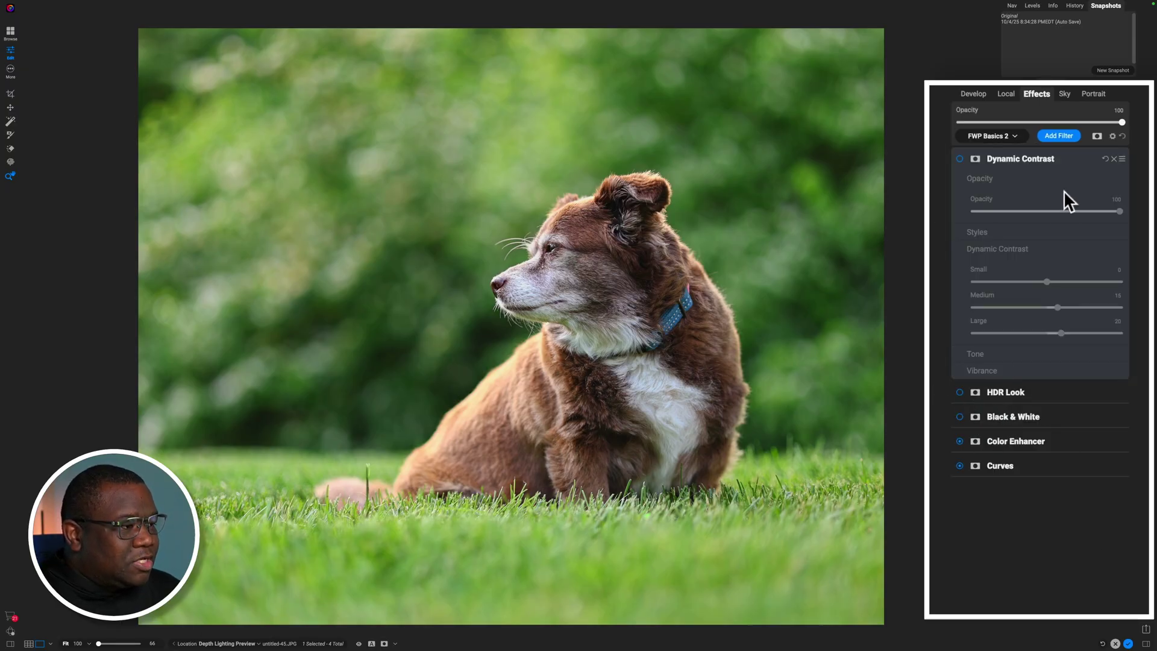
{"action": "left_click", "coordinate": [1057, 158]}
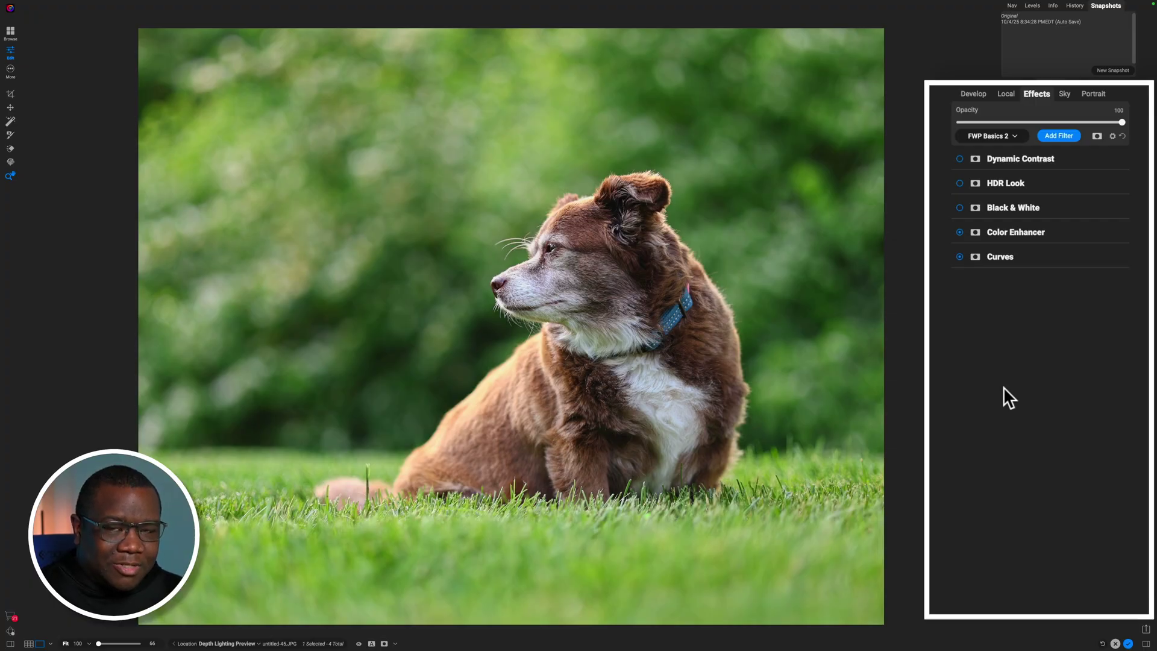
Load the ON1 Recommends effects starting point (Vignette, Film Grain, LUTs) and collapse the Vignette panel
{"action": "left_click", "coordinate": [1013, 136]}
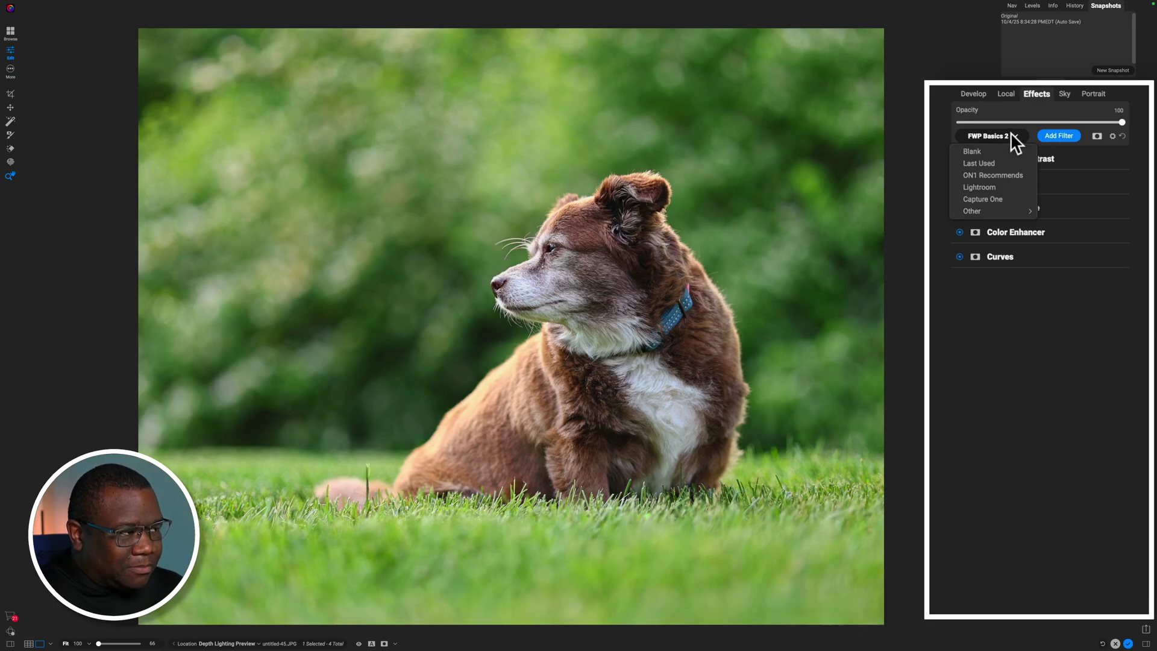
{"action": "left_click", "coordinate": [1013, 174]}
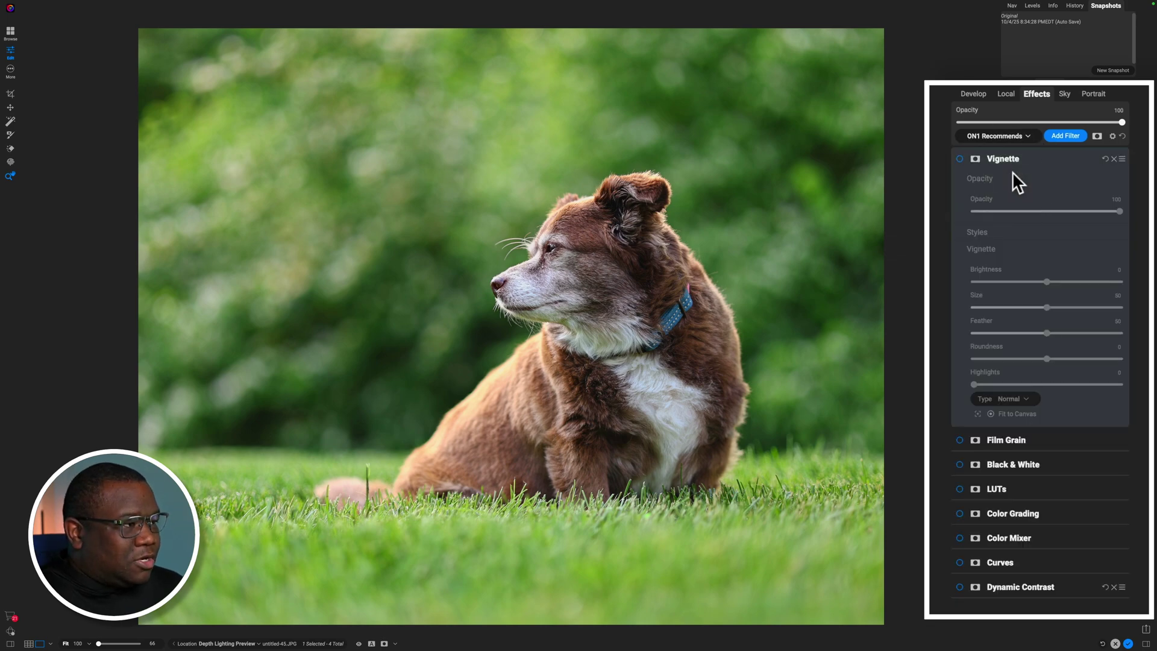
{"action": "left_click", "coordinate": [1032, 155]}
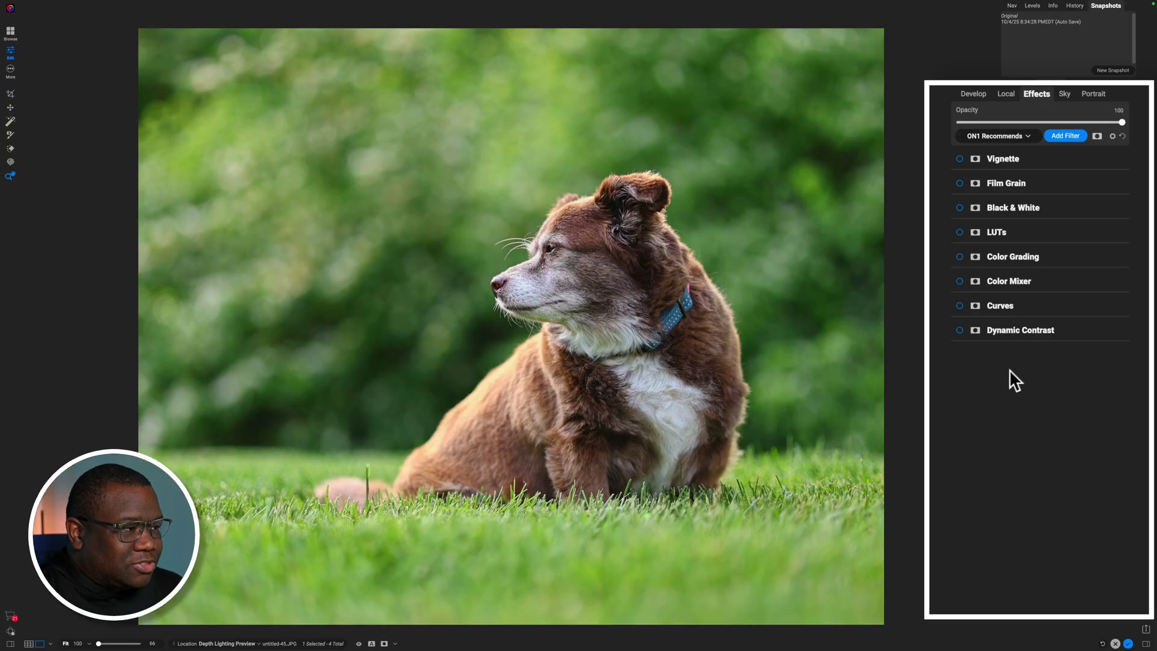
{"action": "left_click", "coordinate": [1019, 136]}
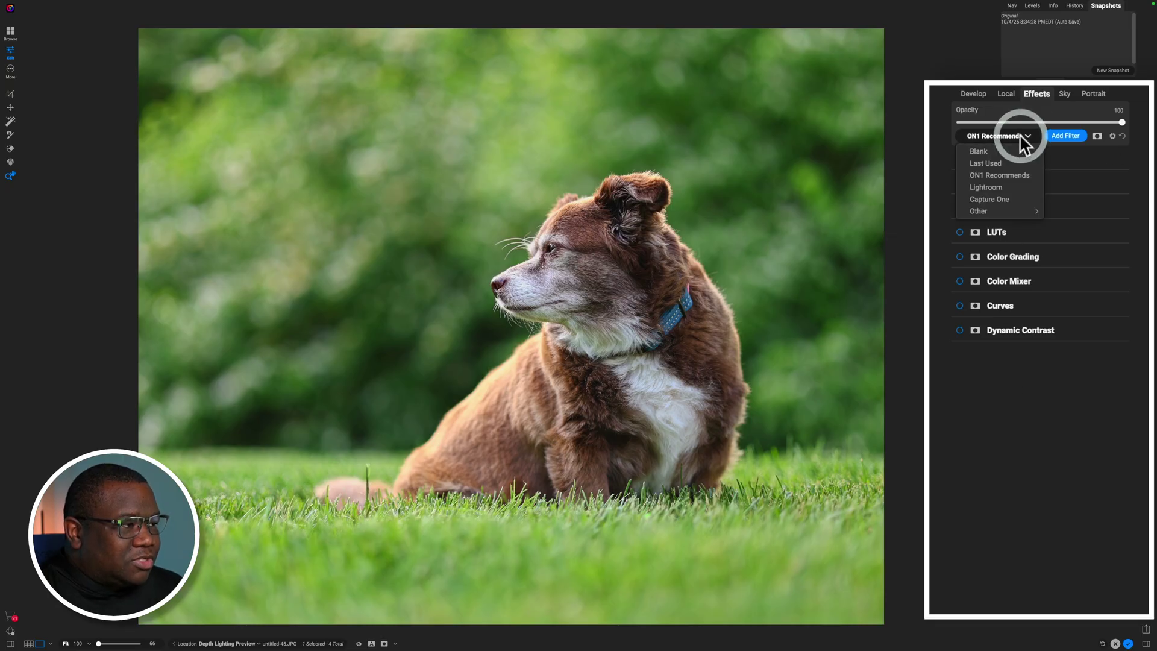
Apply the Capture One starting stack and collapse its Dynamic Contrast panel
{"action": "left_click", "coordinate": [990, 199]}
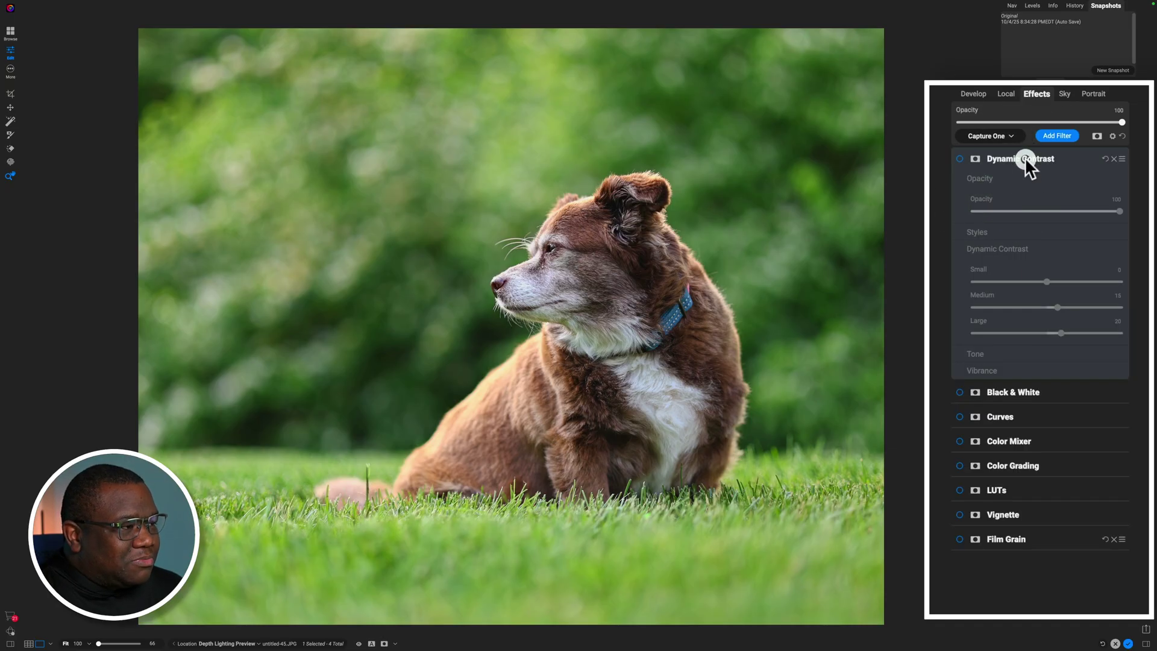
{"action": "left_click", "coordinate": [1024, 158]}
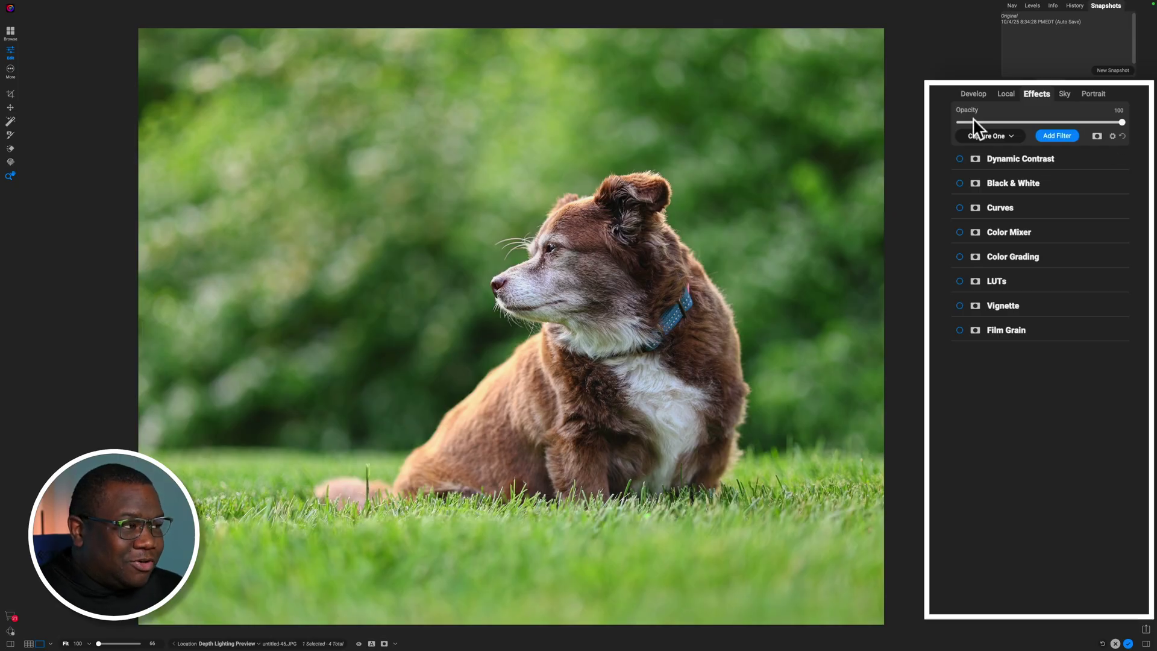
Load FWP Basics 2 from Other > FWP Workspaces and collapse the Dynamic Contrast panel
{"action": "left_click", "coordinate": [985, 136]}
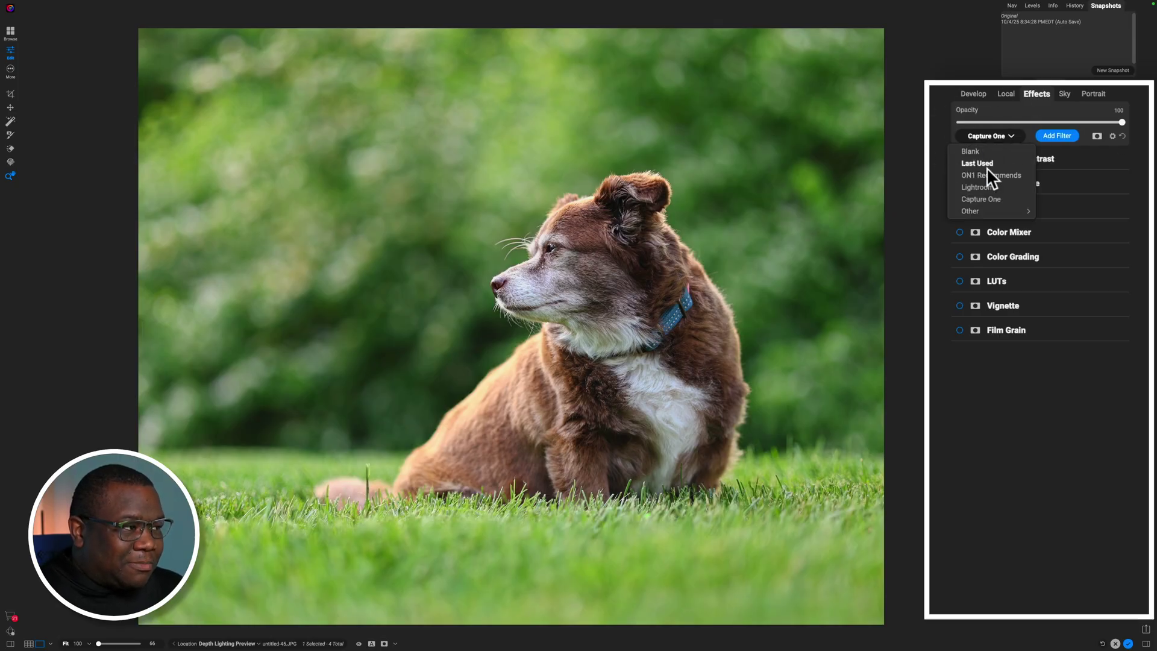
{"action": "mouse_move", "coordinate": [992, 207]}
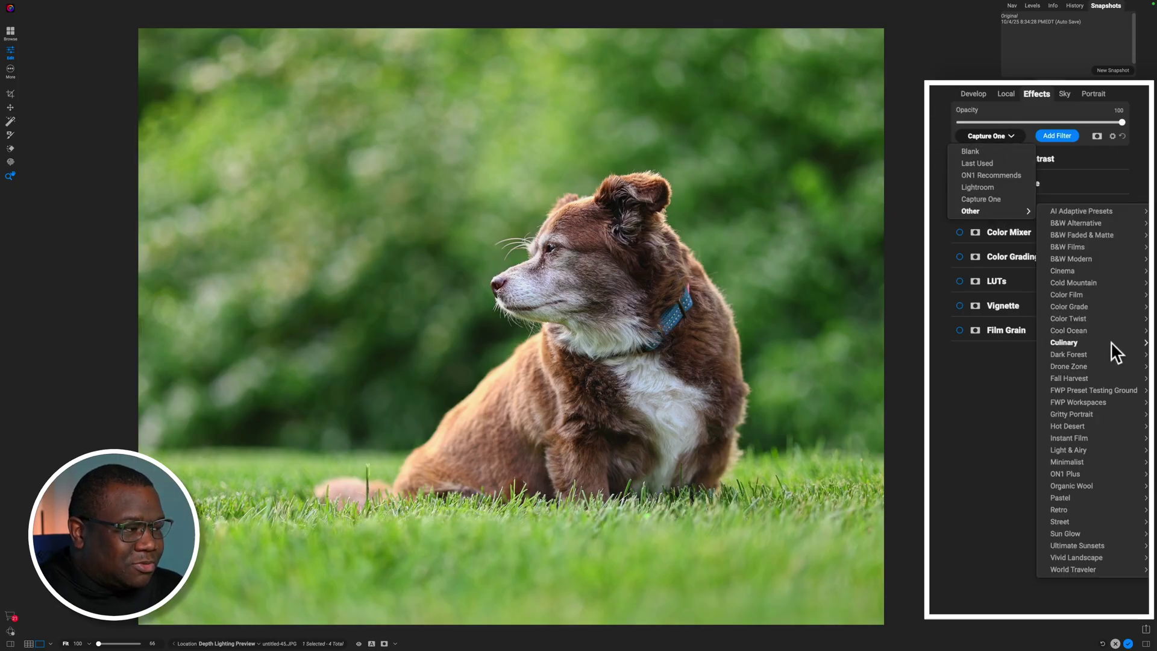
{"action": "mouse_move", "coordinate": [1104, 399]}
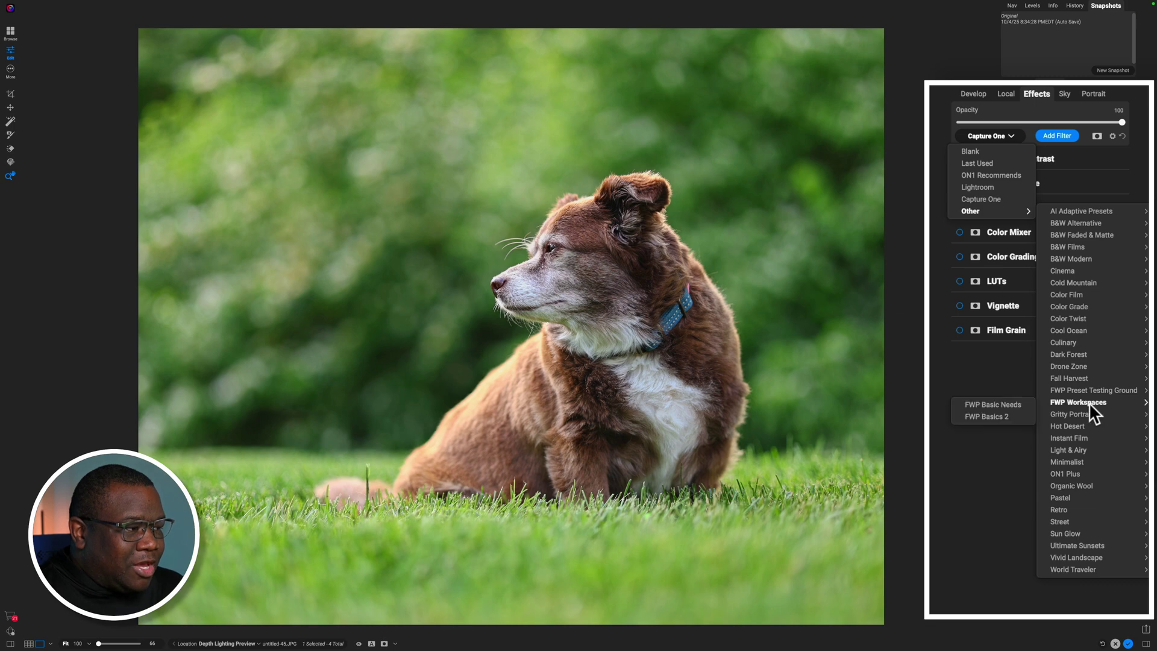
{"action": "left_click", "coordinate": [998, 414]}
{"action": "left_click", "coordinate": [1014, 161]}
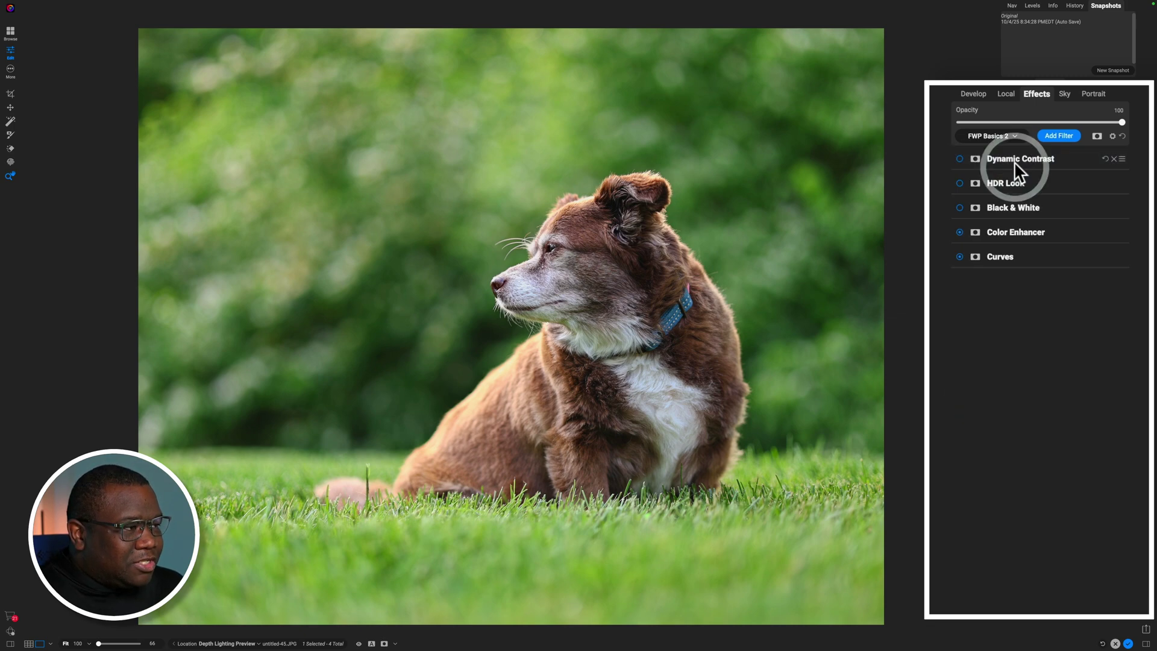